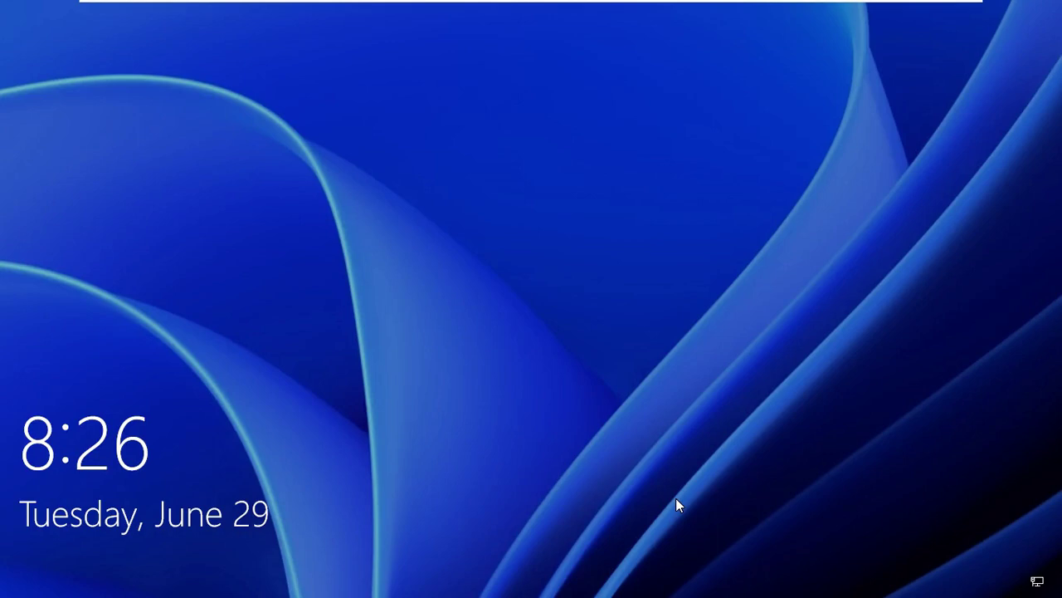
Step: Get past the lock screen and sign in as Admin with the account password
click(466, 260)
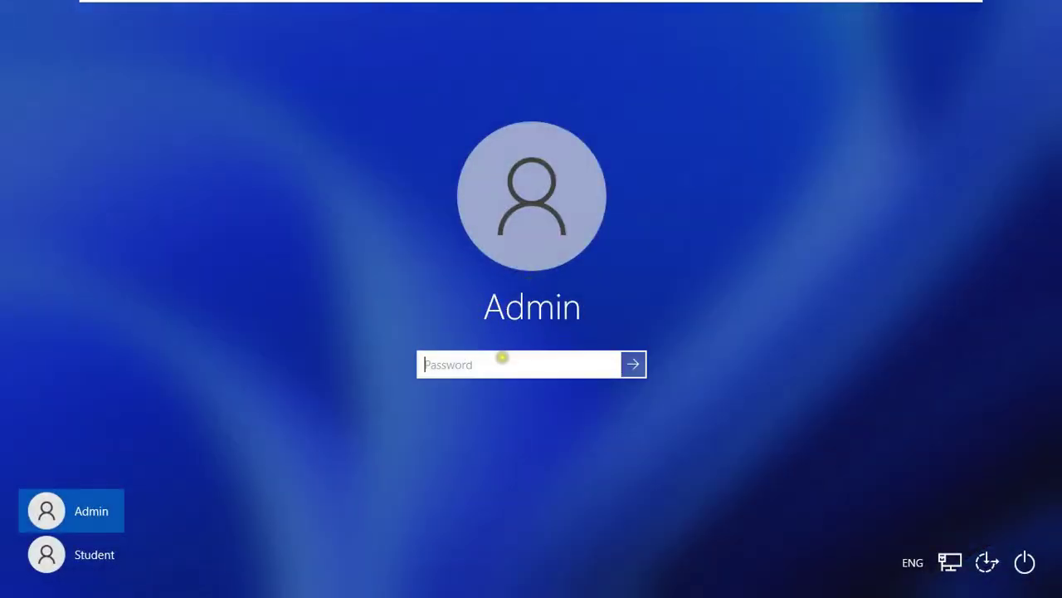
key(Return)
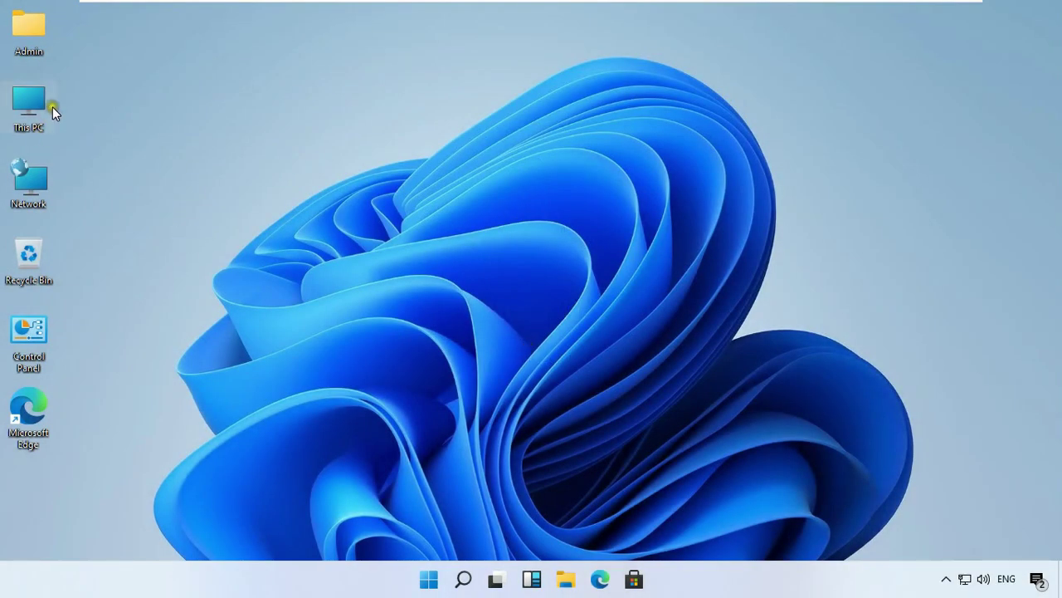
Step: Open Computer Management from This PC and list the accounts under Local Users and Groups > Users
right_click(39, 107)
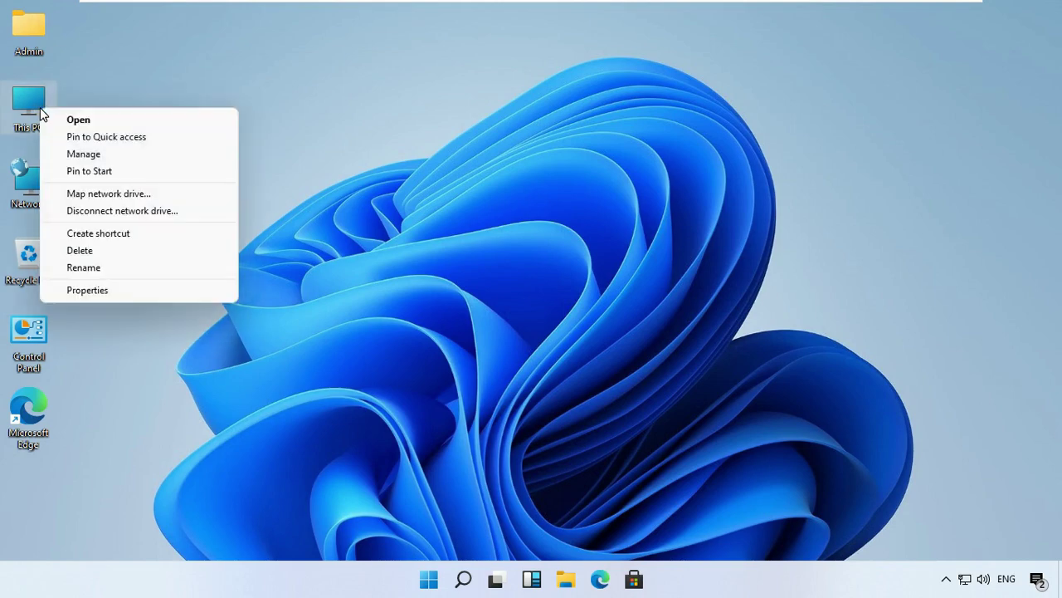
click(99, 154)
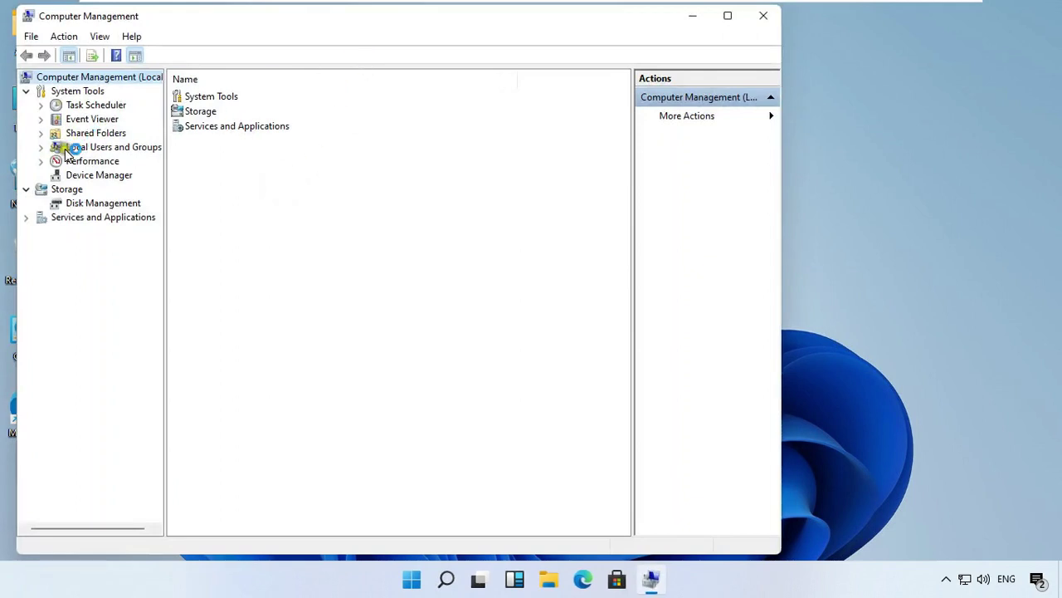
drag(166, 149, 236, 151)
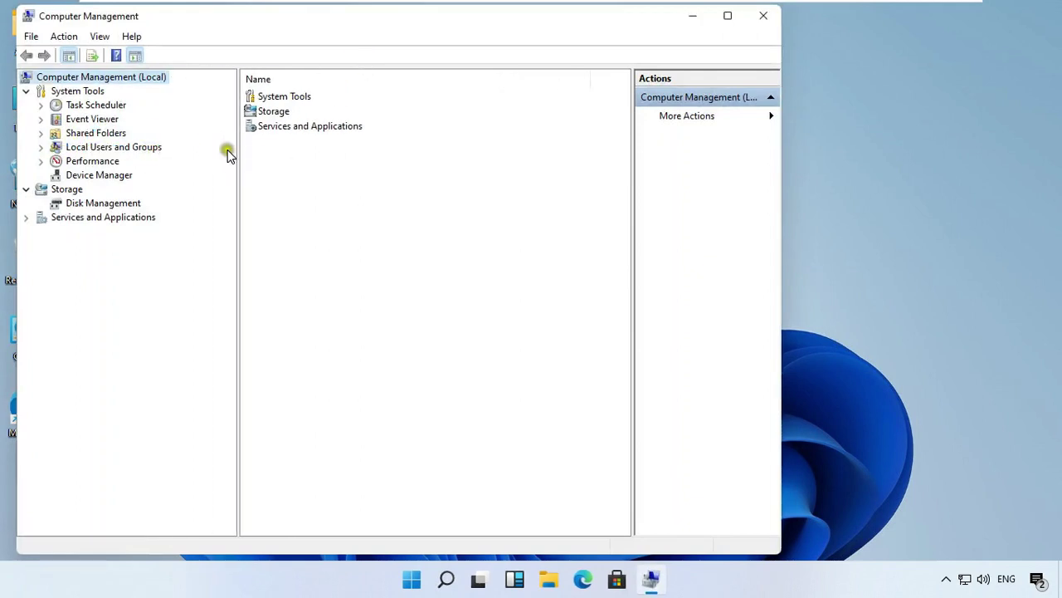
click(122, 149)
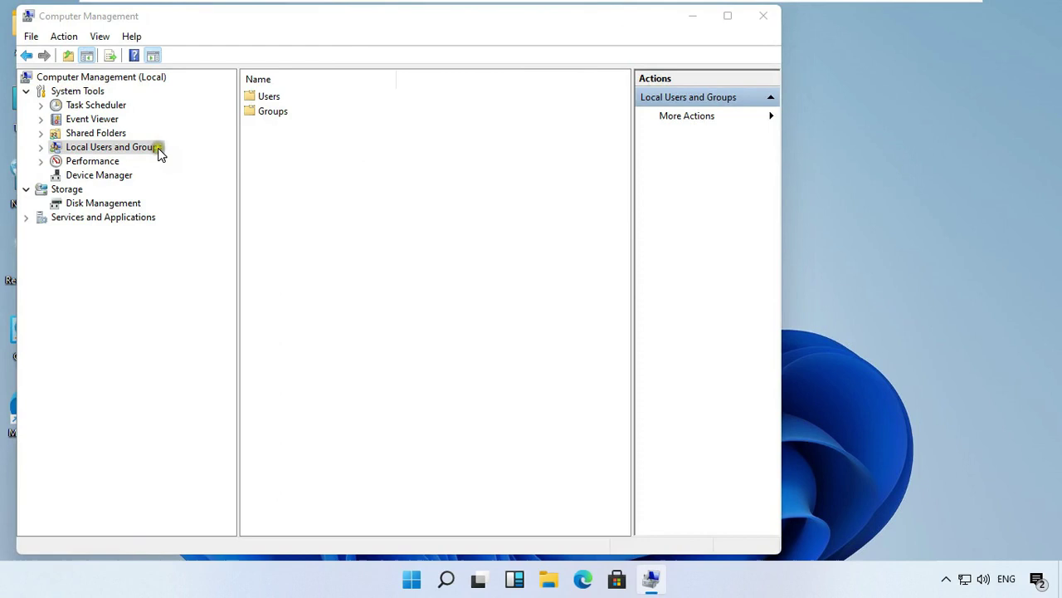
click(41, 147)
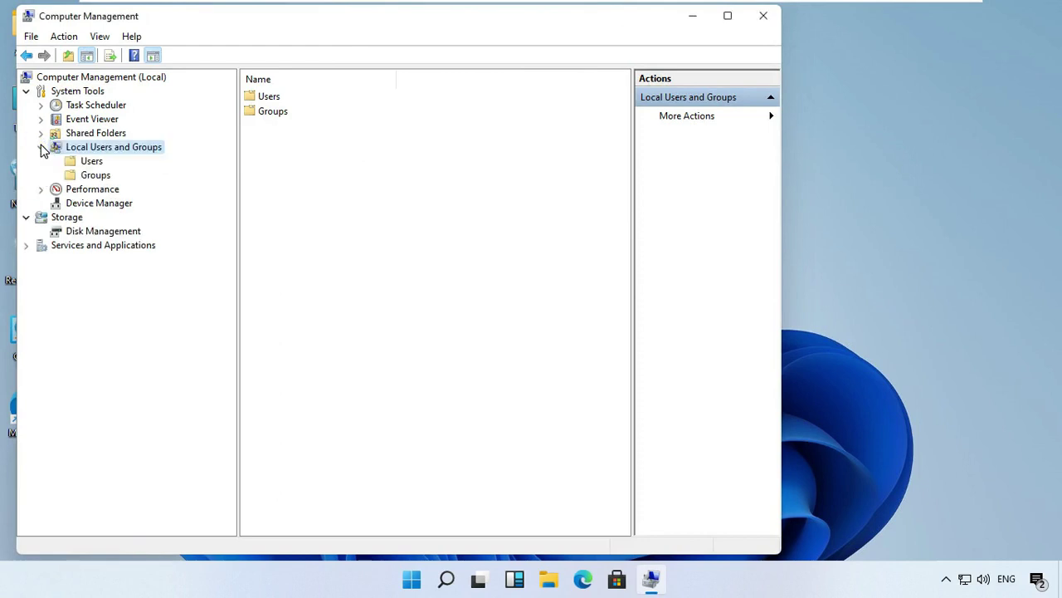
click(92, 164)
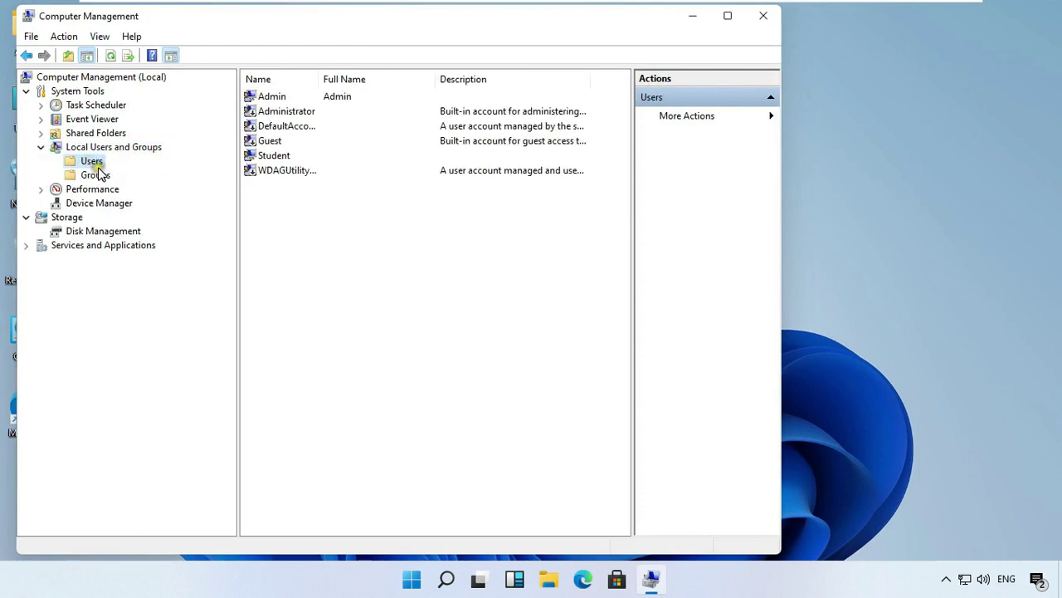
Step: Create local user sam with full name sam and a confirmed password
right_click(94, 162)
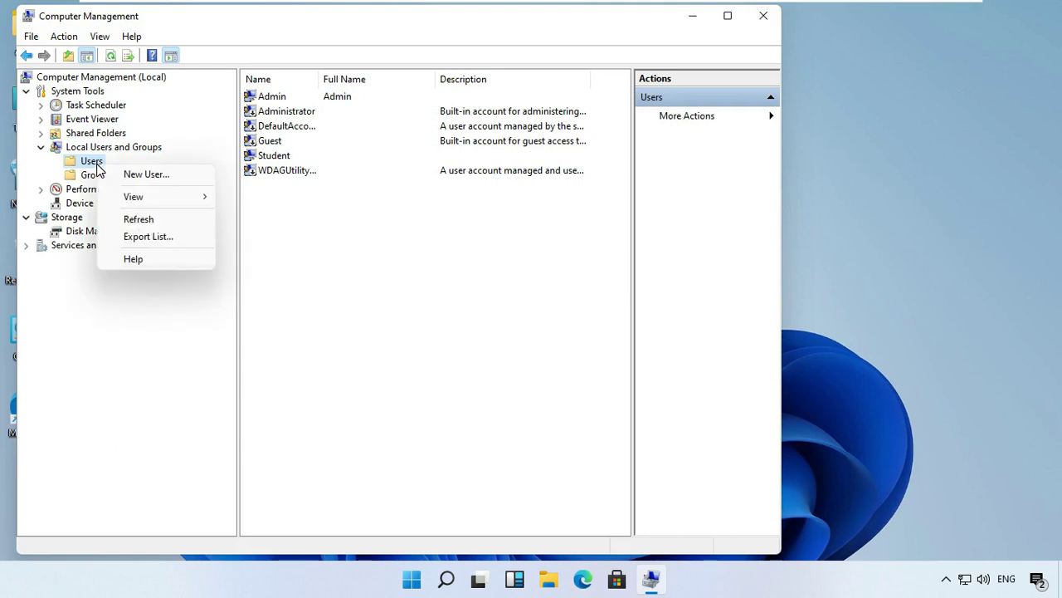
click(147, 175)
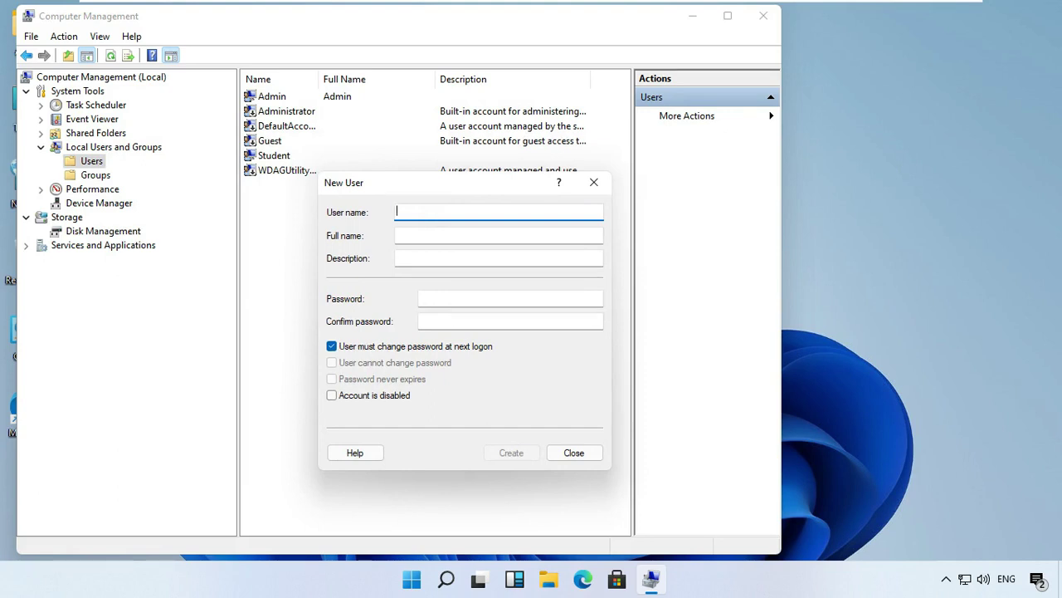
text(sam)
click(427, 235)
text(sam)
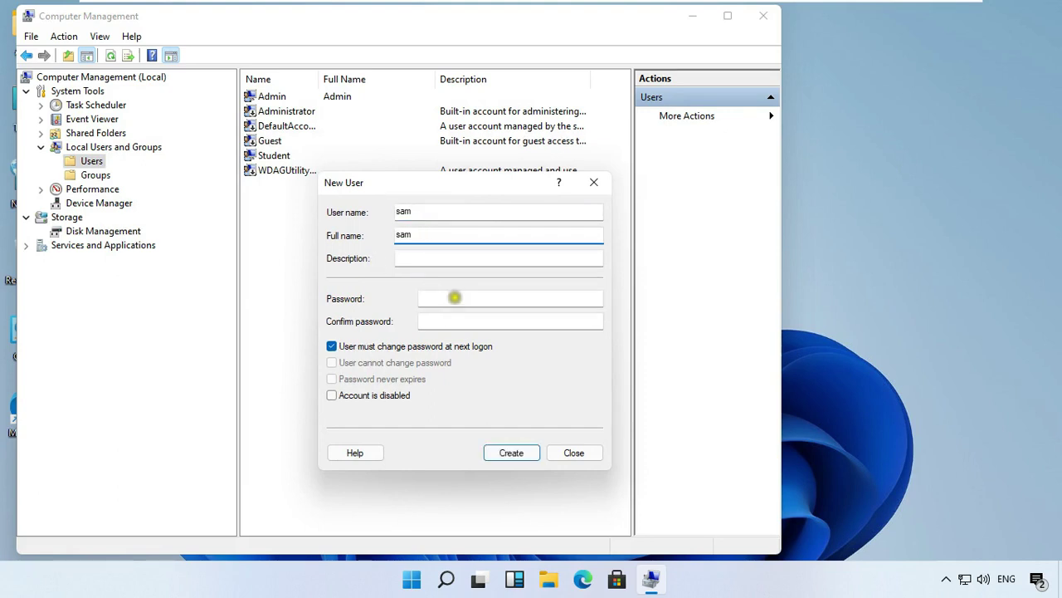
click(455, 297)
key(Tab)
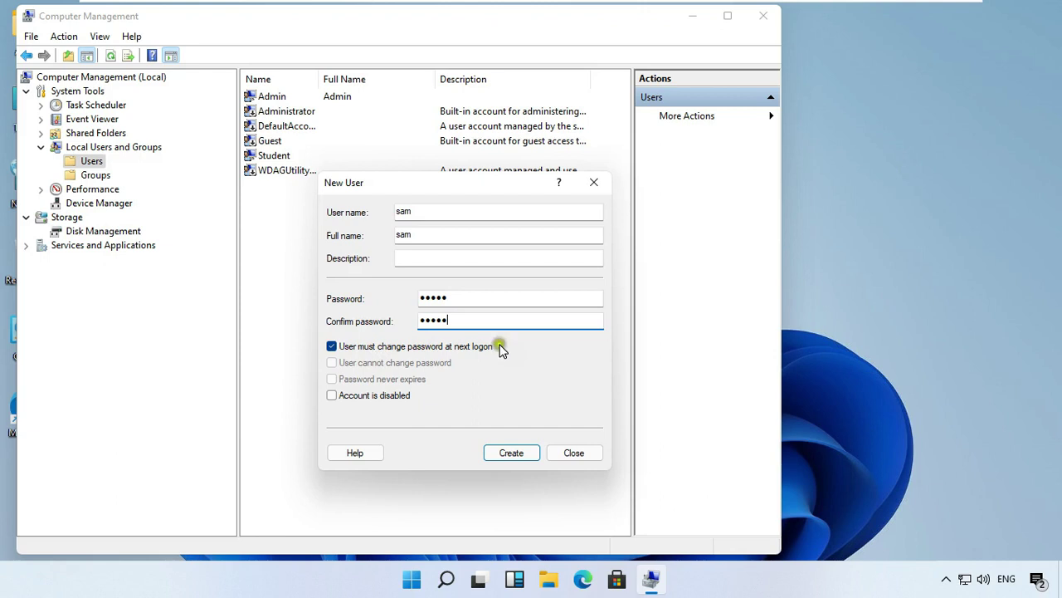
click(507, 455)
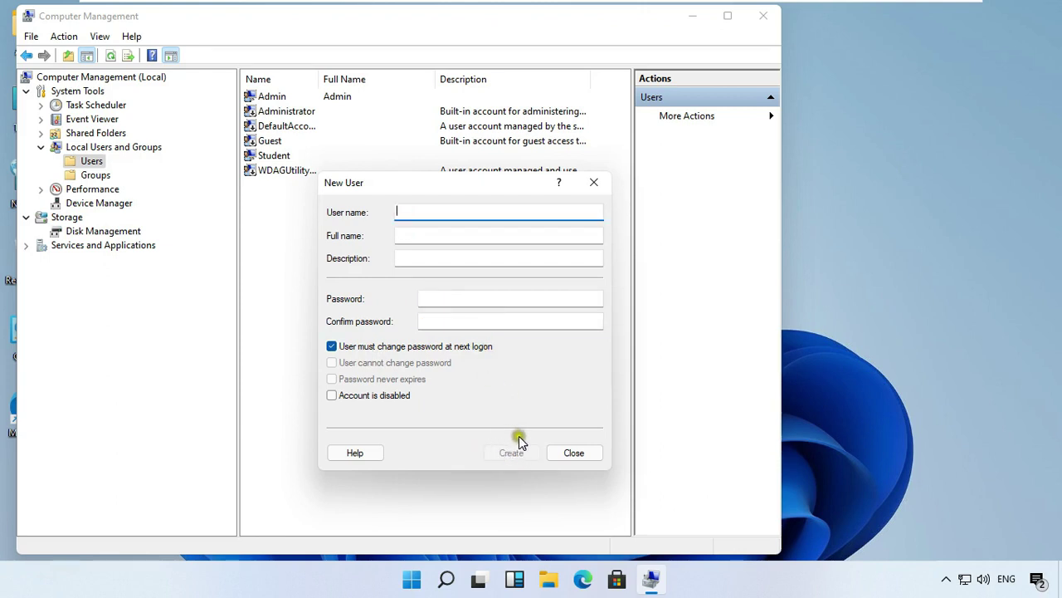
click(573, 454)
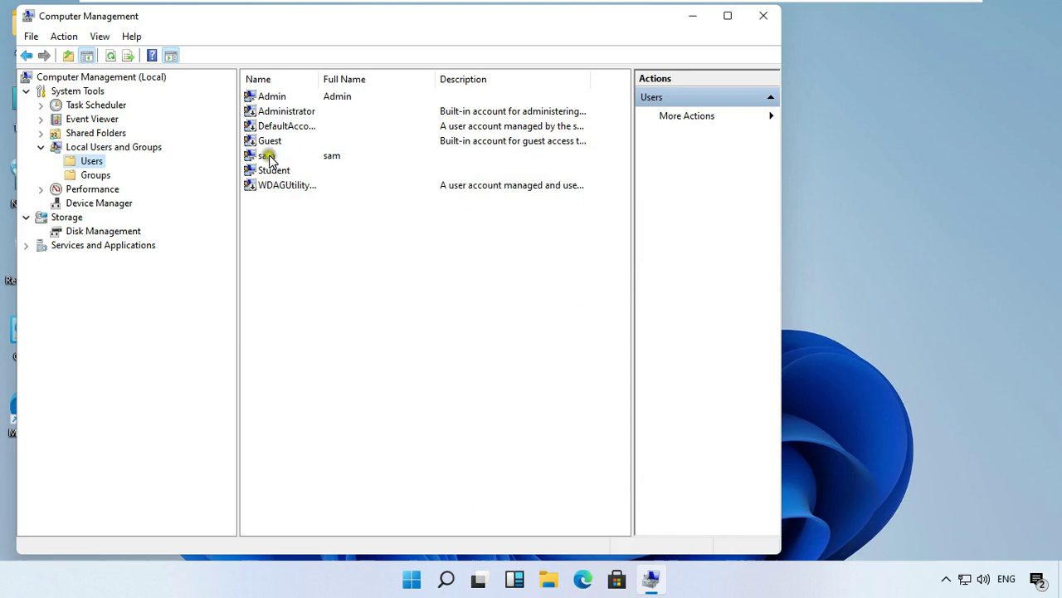
Step: Start a new local user named bob and enter and confirm its password
click(270, 157)
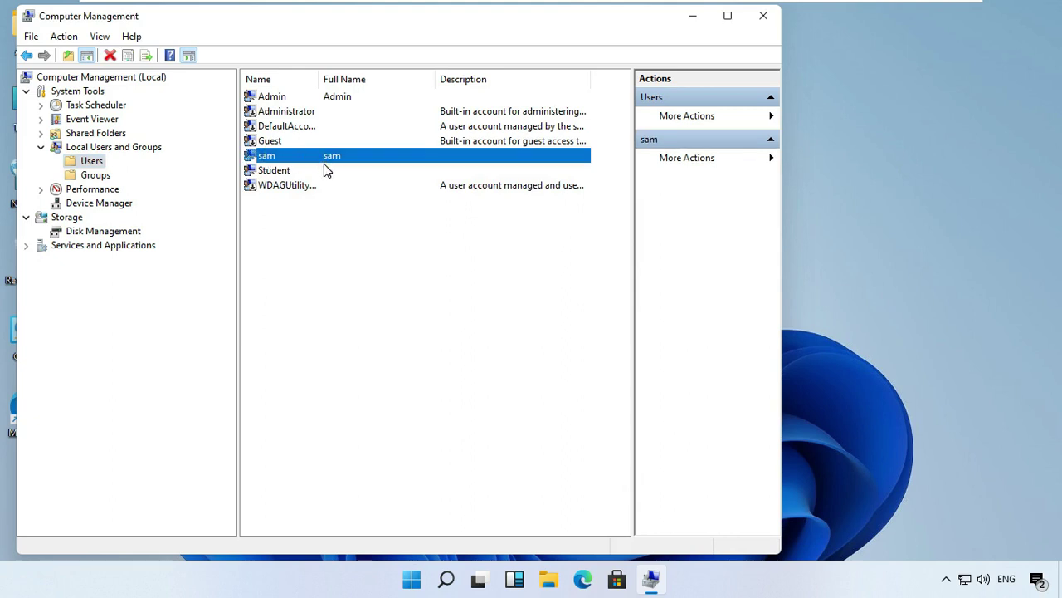
right_click(93, 162)
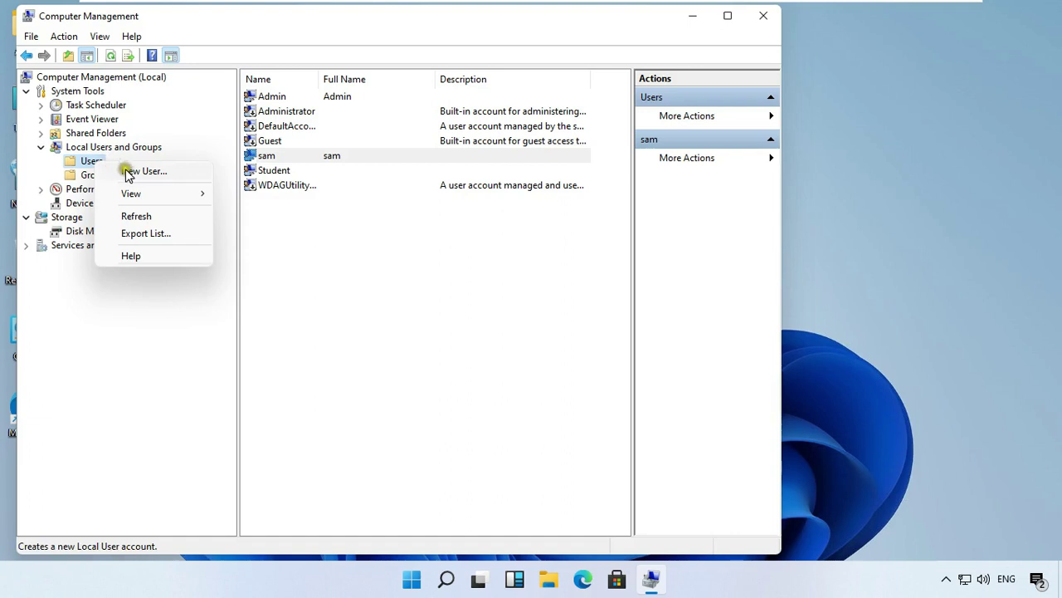
click(171, 170)
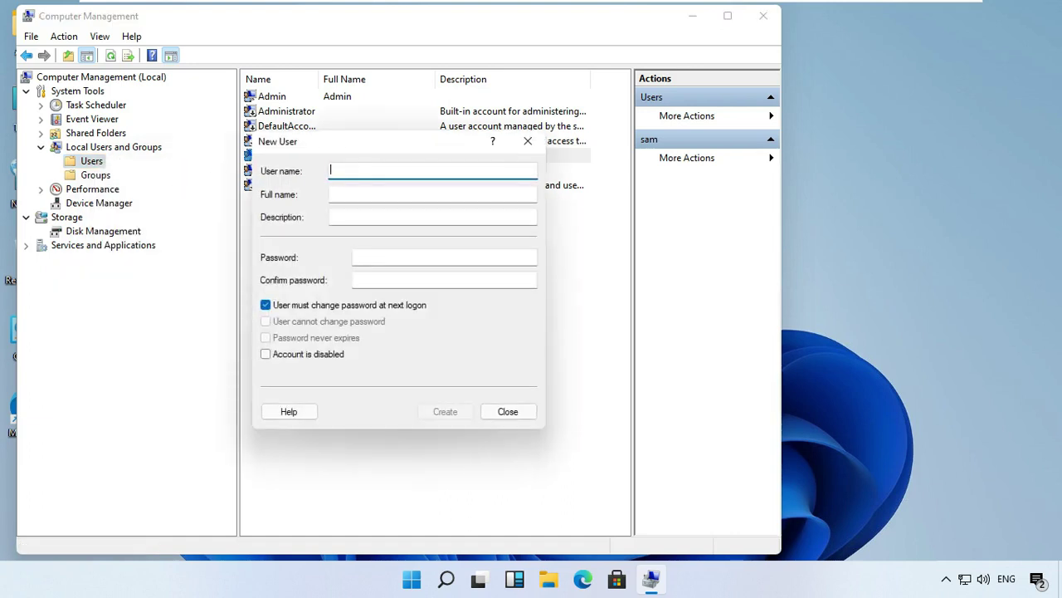
text(bob)
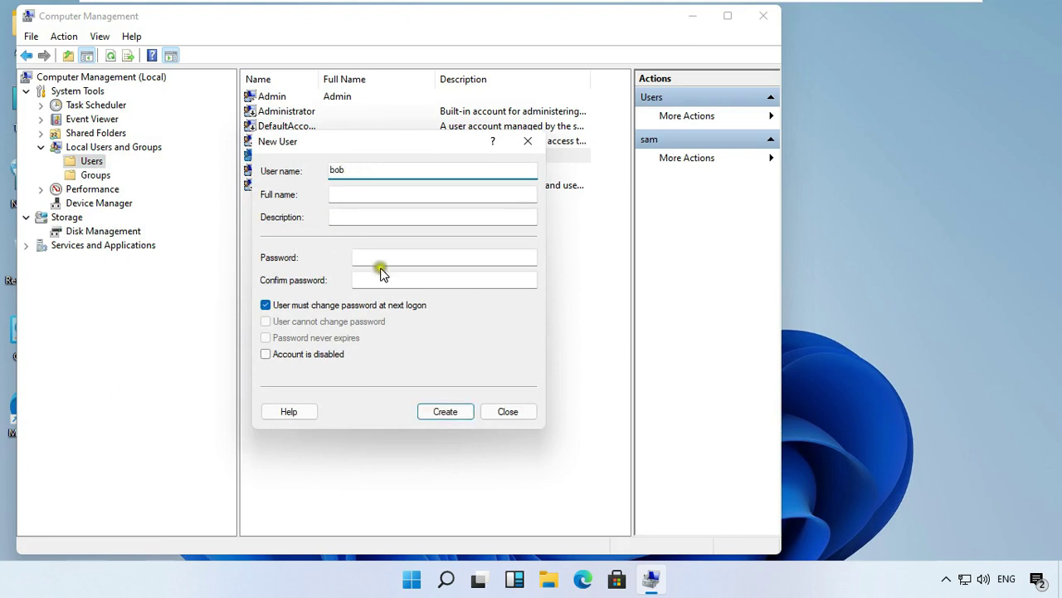
click(421, 254)
key(Tab)
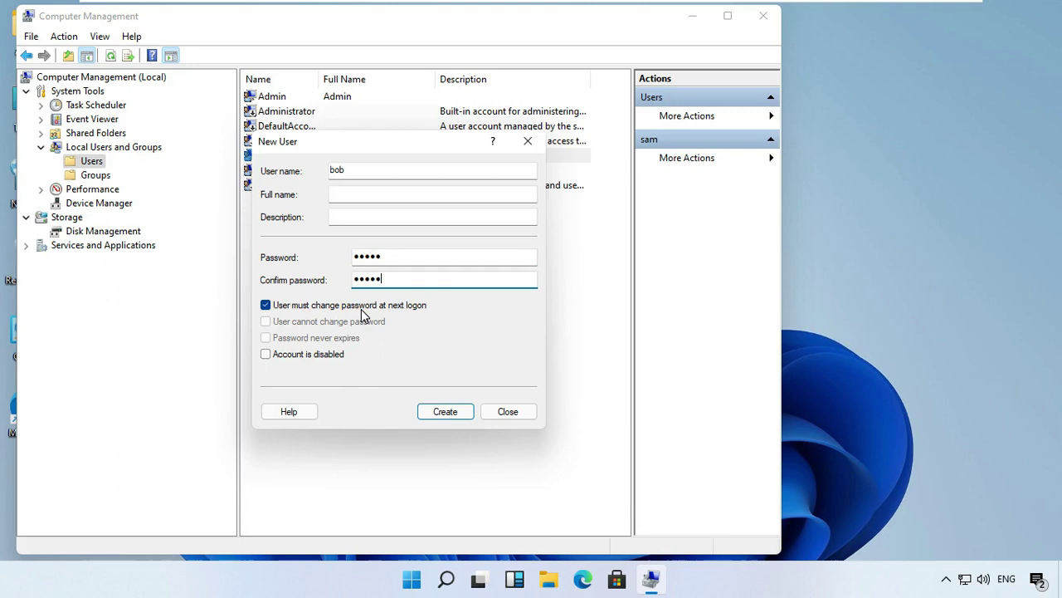
Step: Clear the next-logon password change, tick 'User cannot change password' and 'Password never expires', then create bob
click(265, 305)
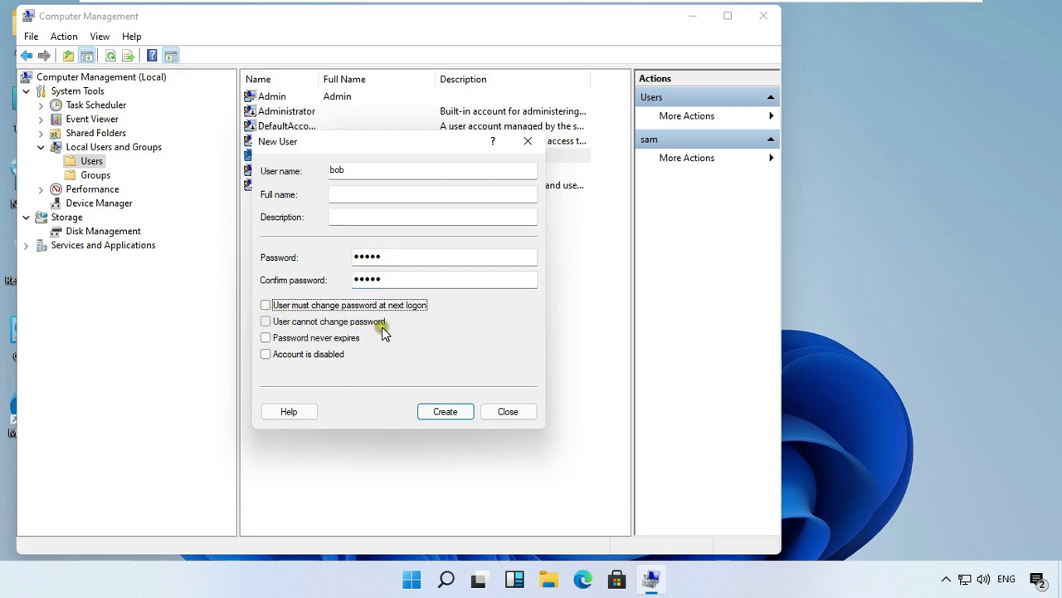
click(265, 322)
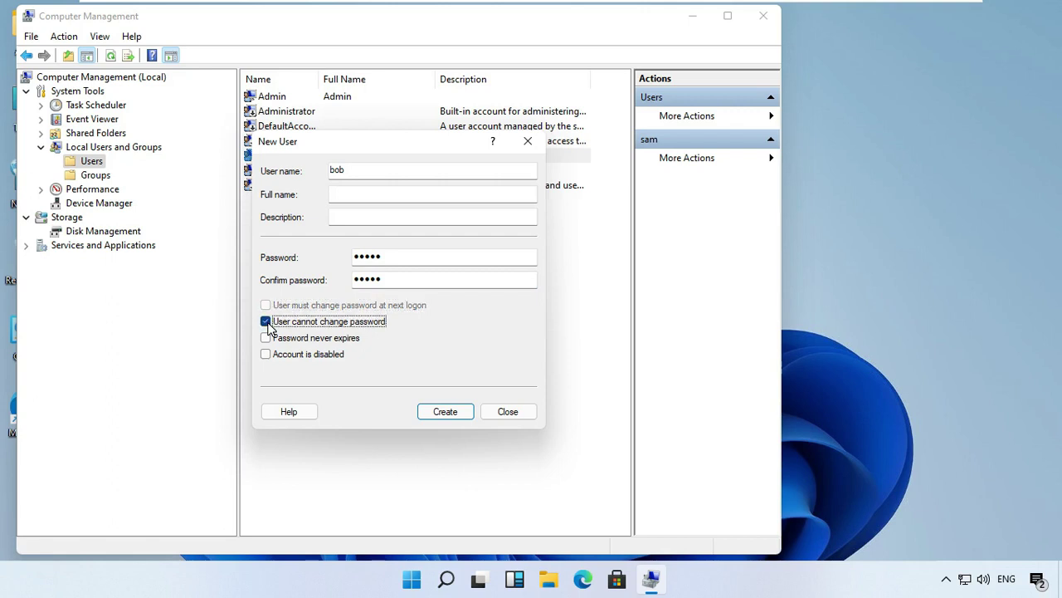
click(266, 337)
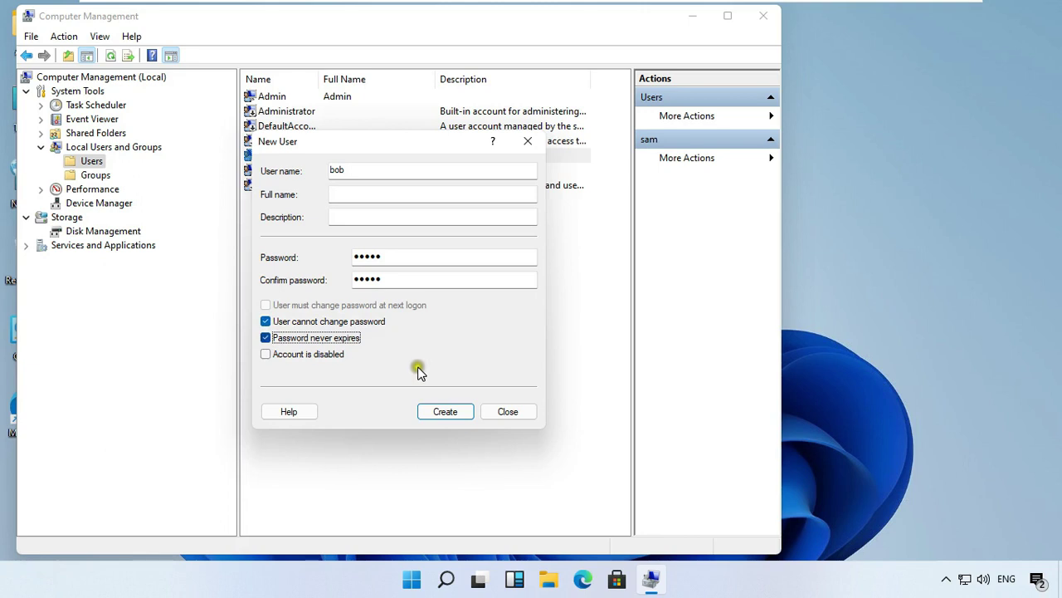
click(447, 413)
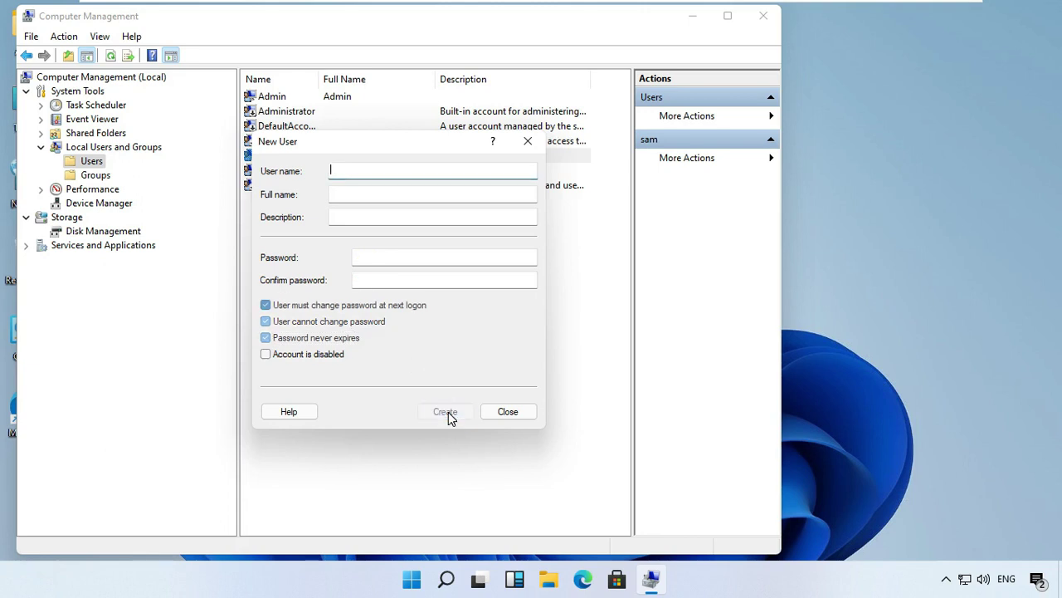
click(521, 413)
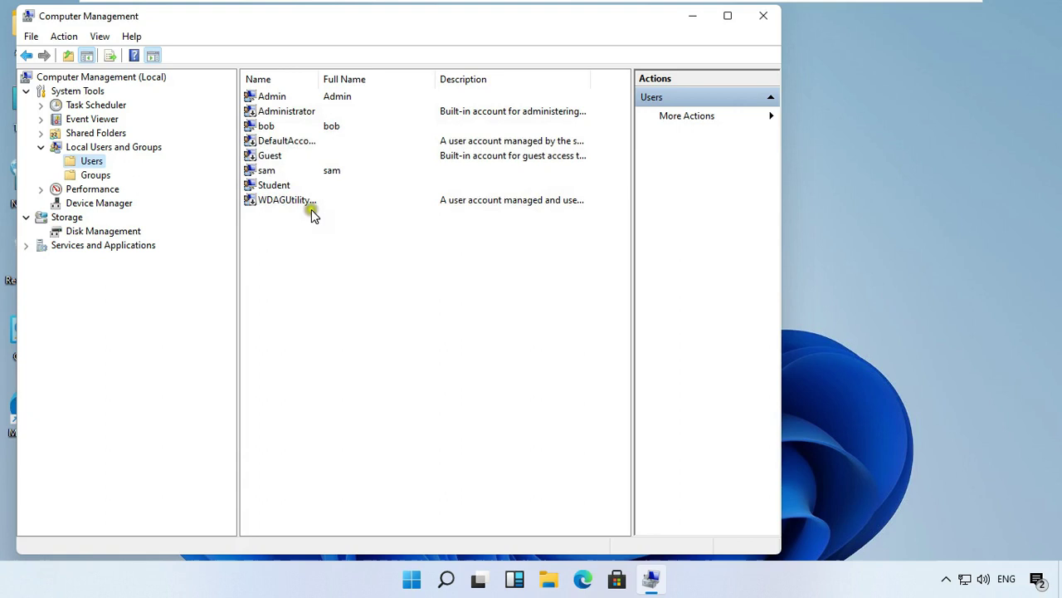
Step: Close Computer Management and sign the Admin account out of Windows
click(267, 171)
click(267, 129)
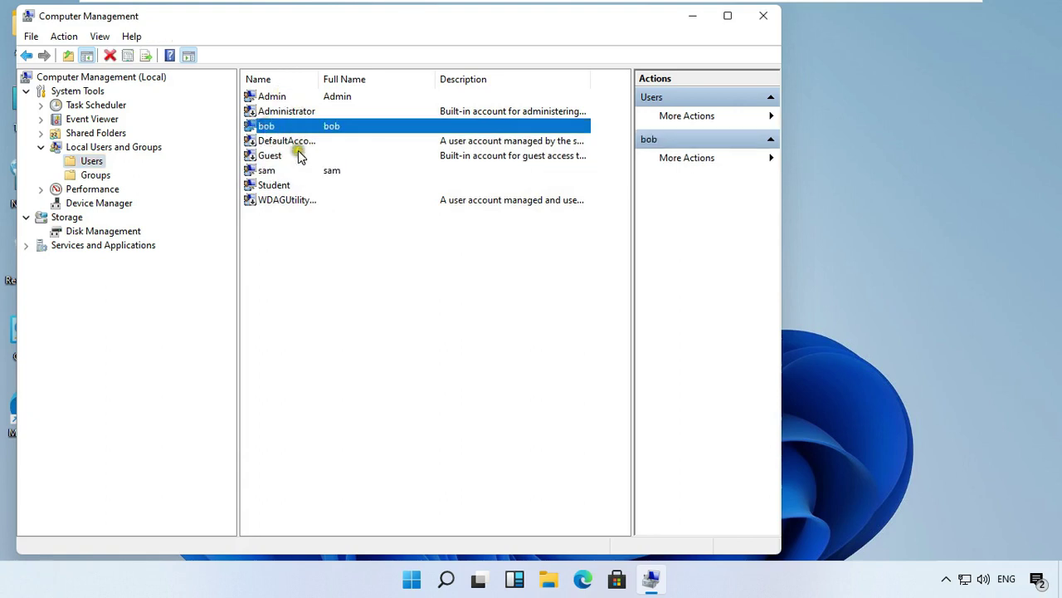
click(343, 280)
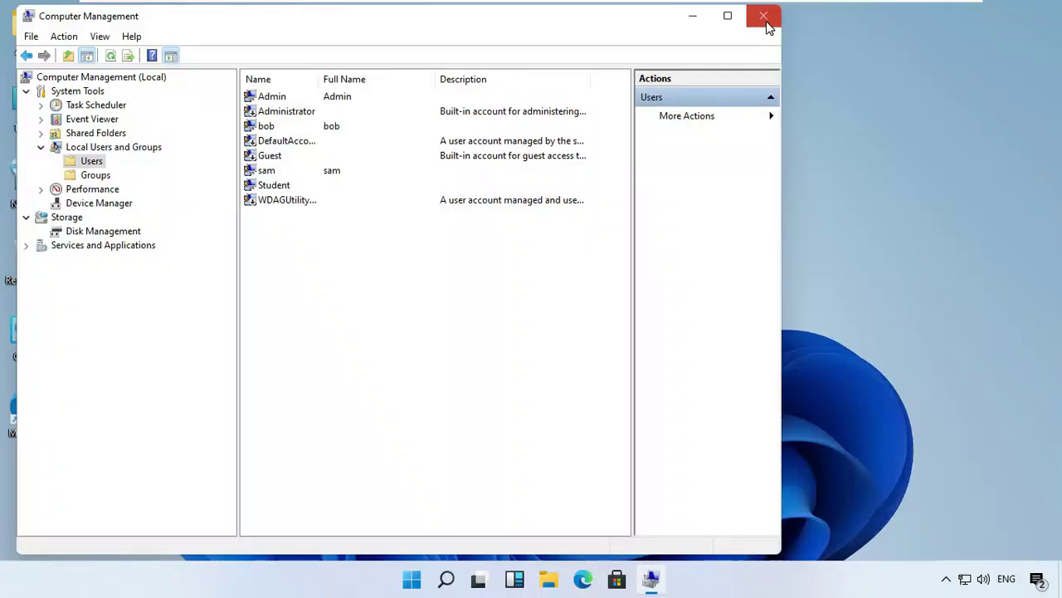
click(765, 18)
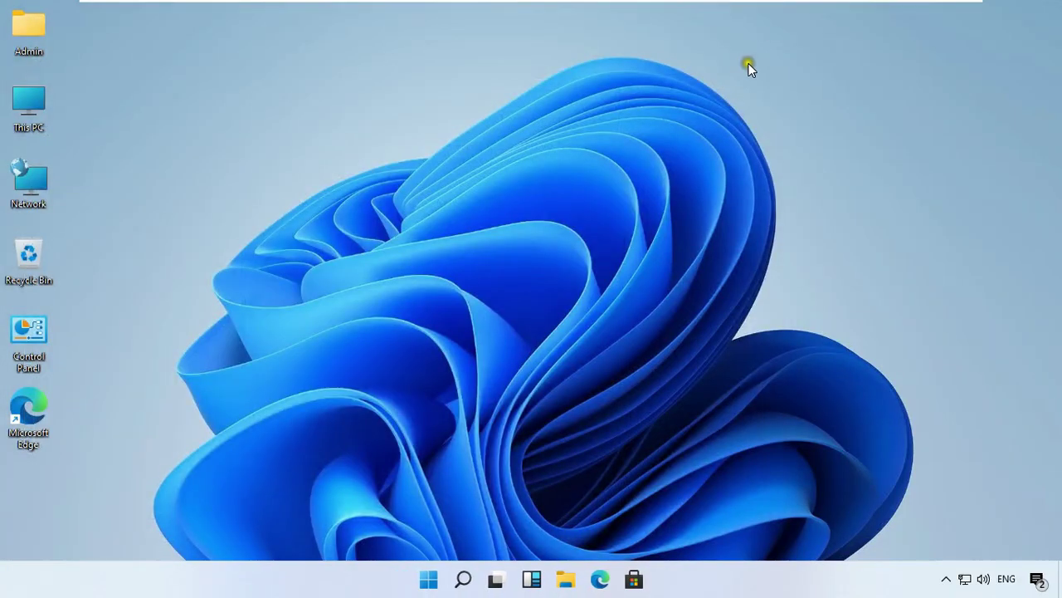
right_click(429, 577)
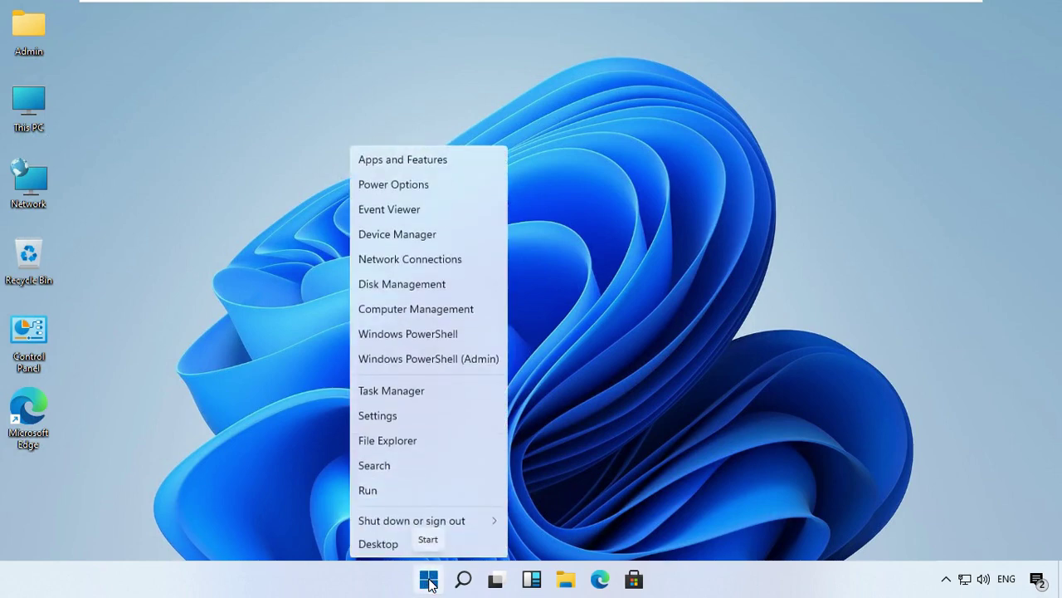
mouse_move(413, 519)
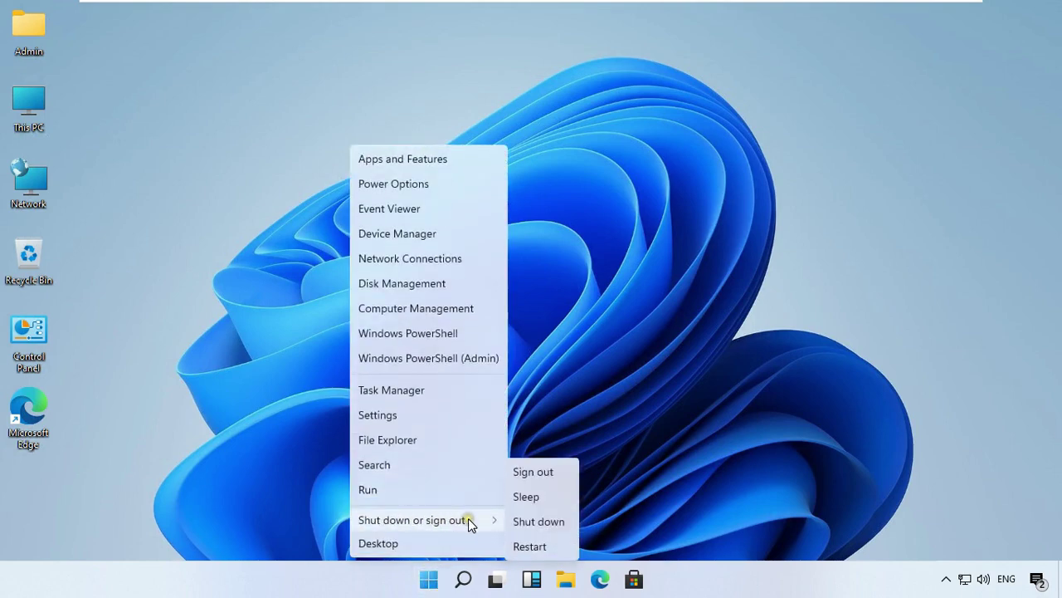
click(555, 471)
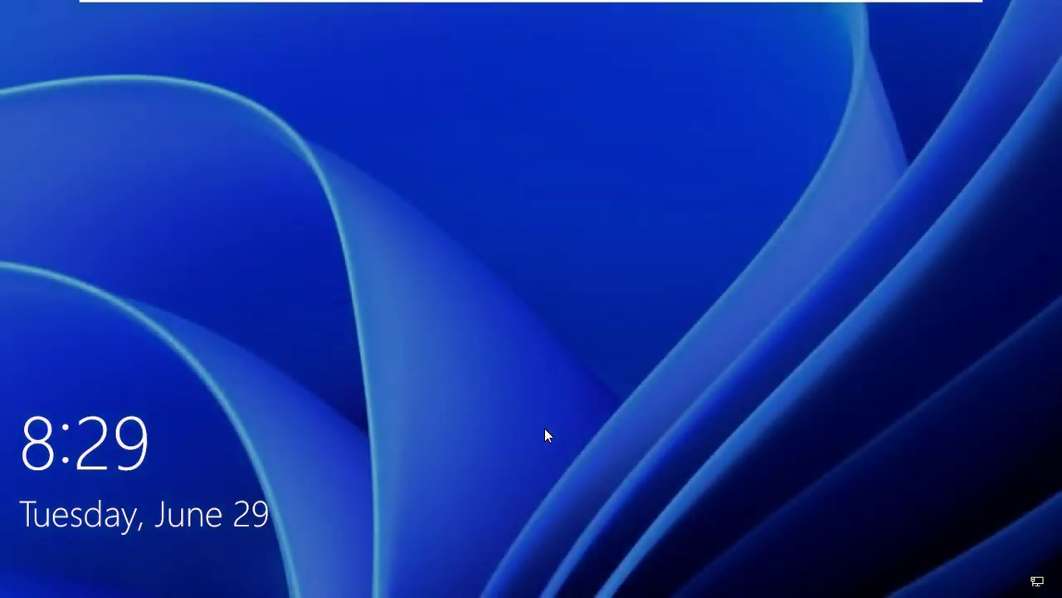
Step: Sign in as sam with its initial password
click(518, 329)
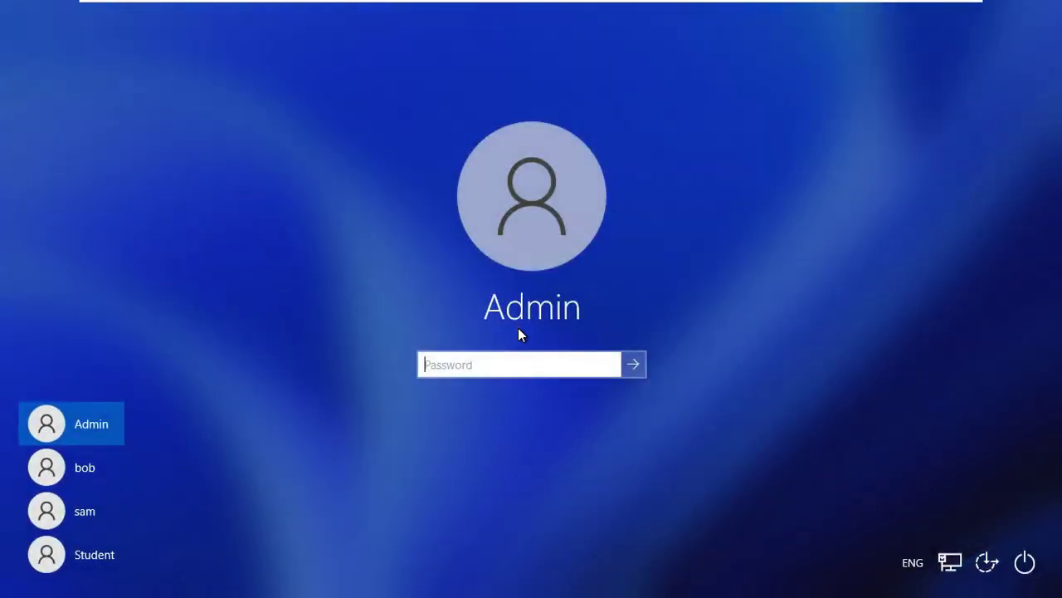
click(96, 515)
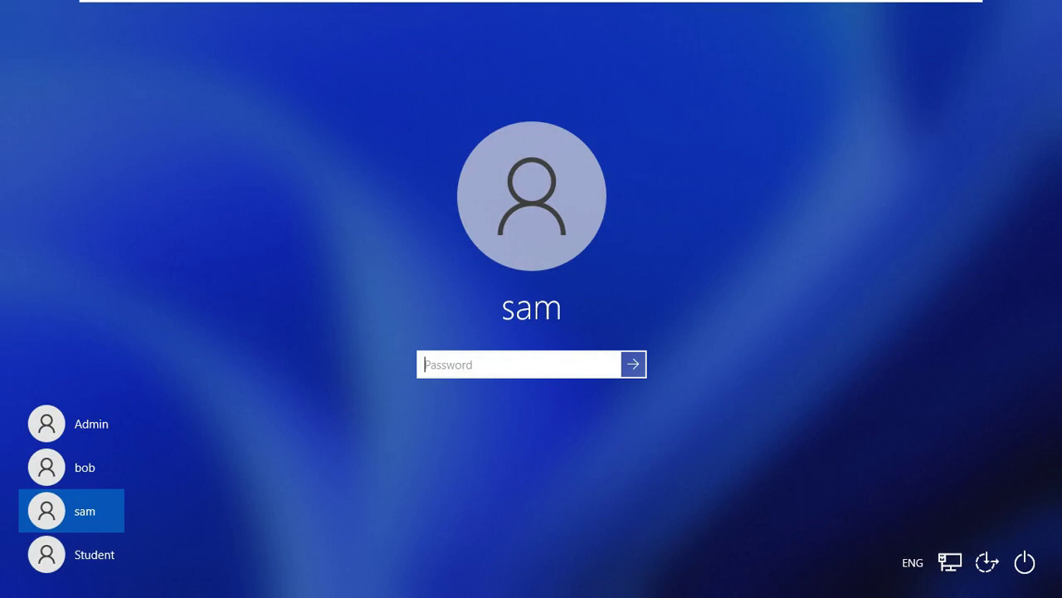
text(•••••)
key(Return)
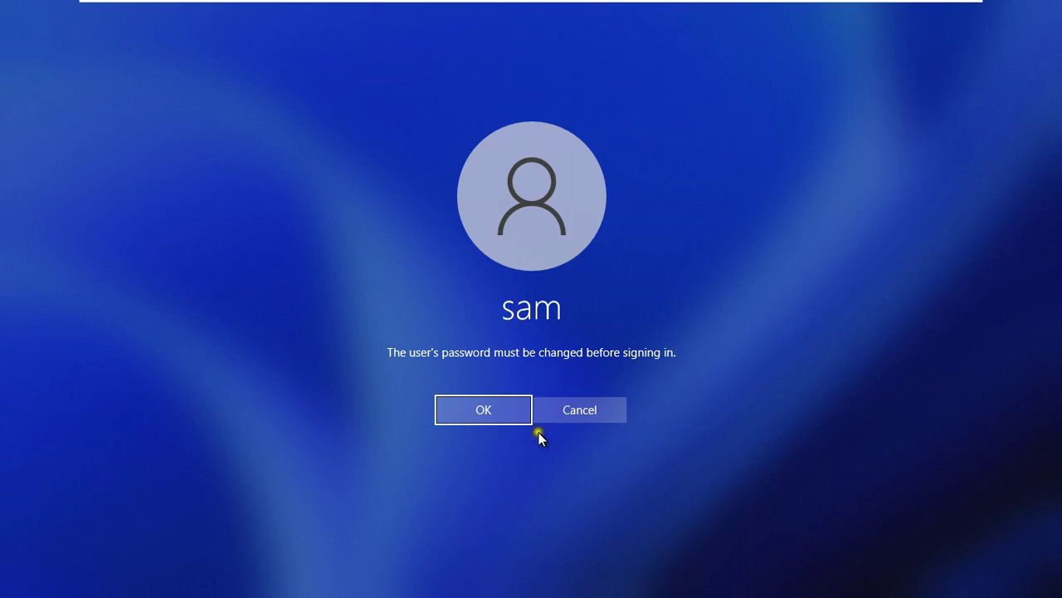
Step: Accept the forced password change and enter and confirm sam's new password
click(493, 411)
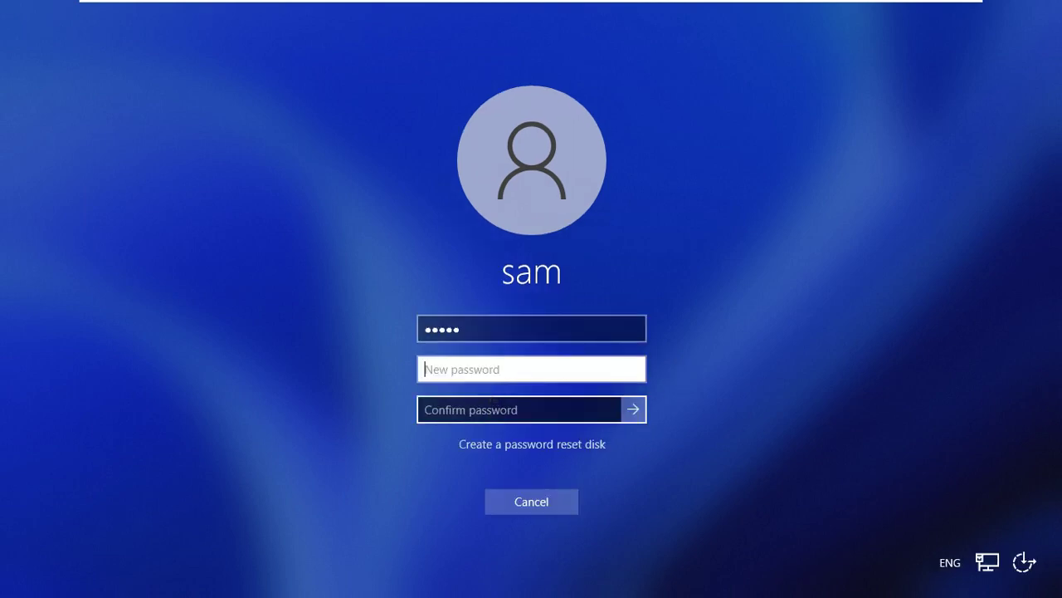
key(Tab)
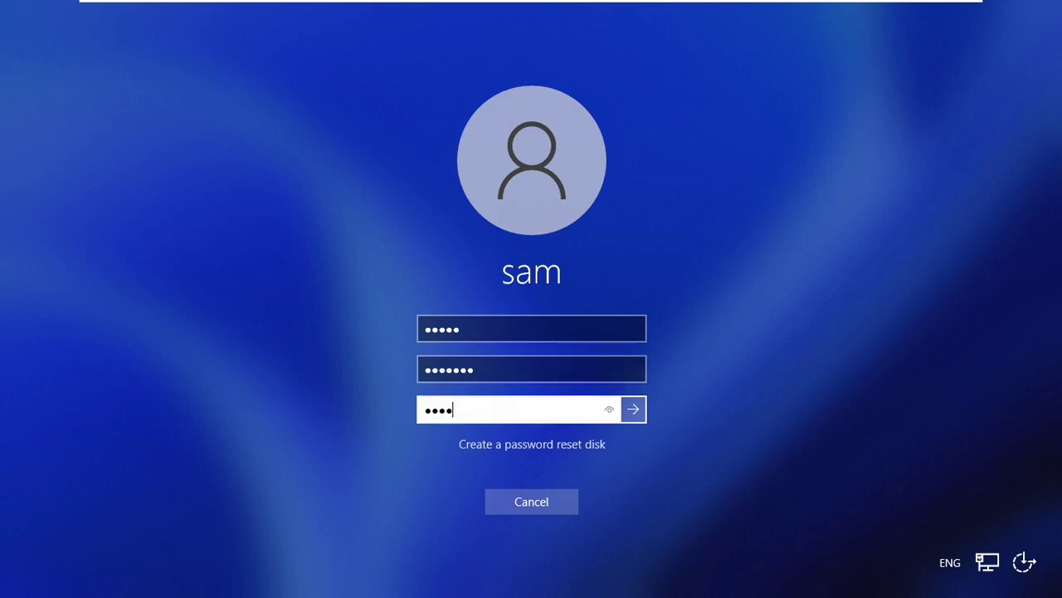
key(Return)
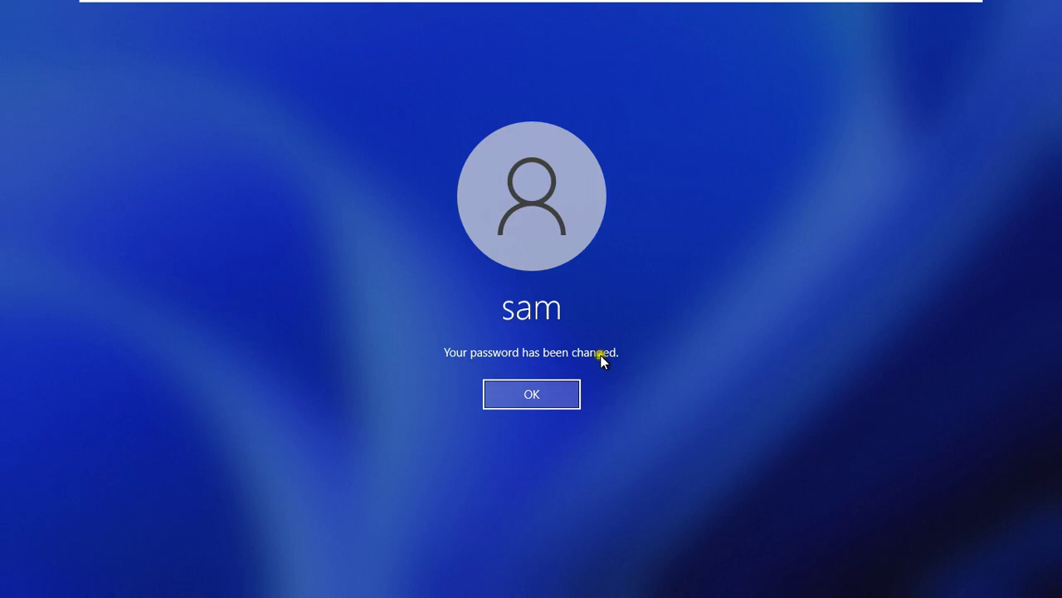
Step: Acknowledge sam's password change and accept the privacy settings to reach sam's desktop
click(514, 390)
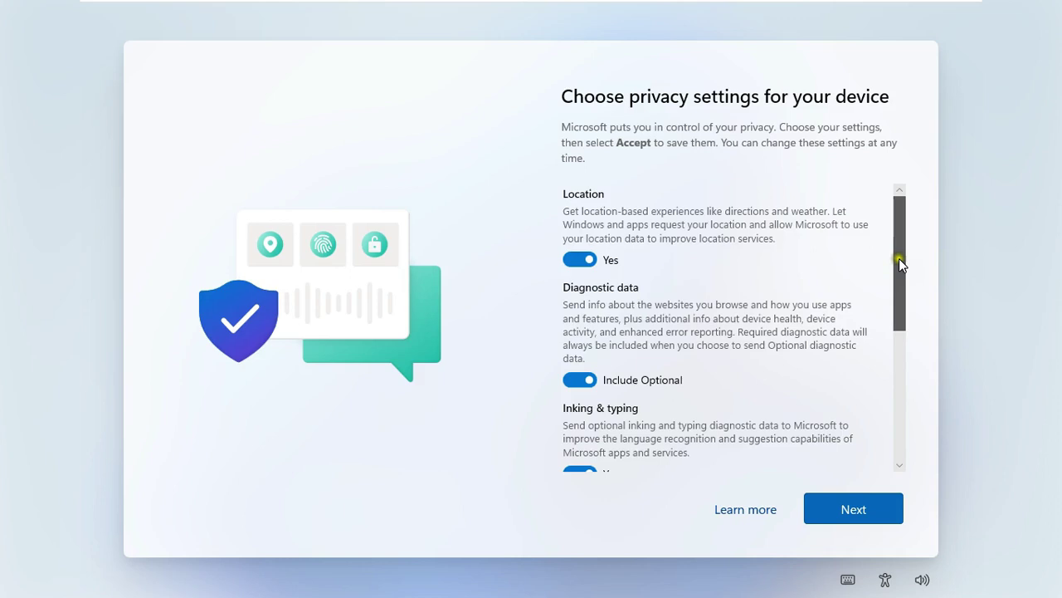
mouse_move(899, 259)
mouse_down()
mouse_move(909, 378)
mouse_move(898, 401)
mouse_up()
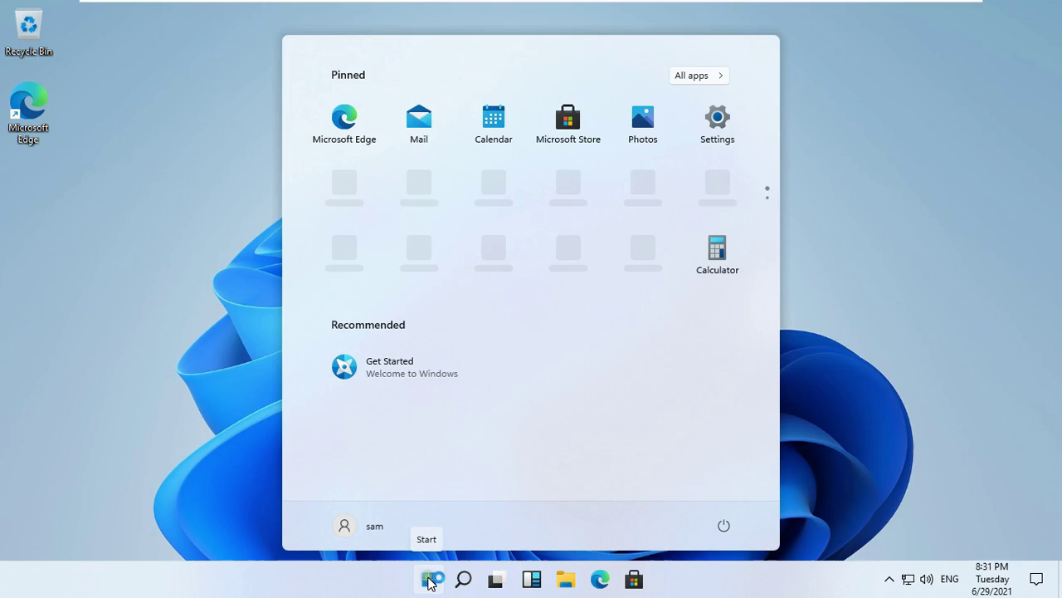
Step: Sign sam out and pick bob on the sign-in screen
right_click(429, 578)
mouse_move(412, 520)
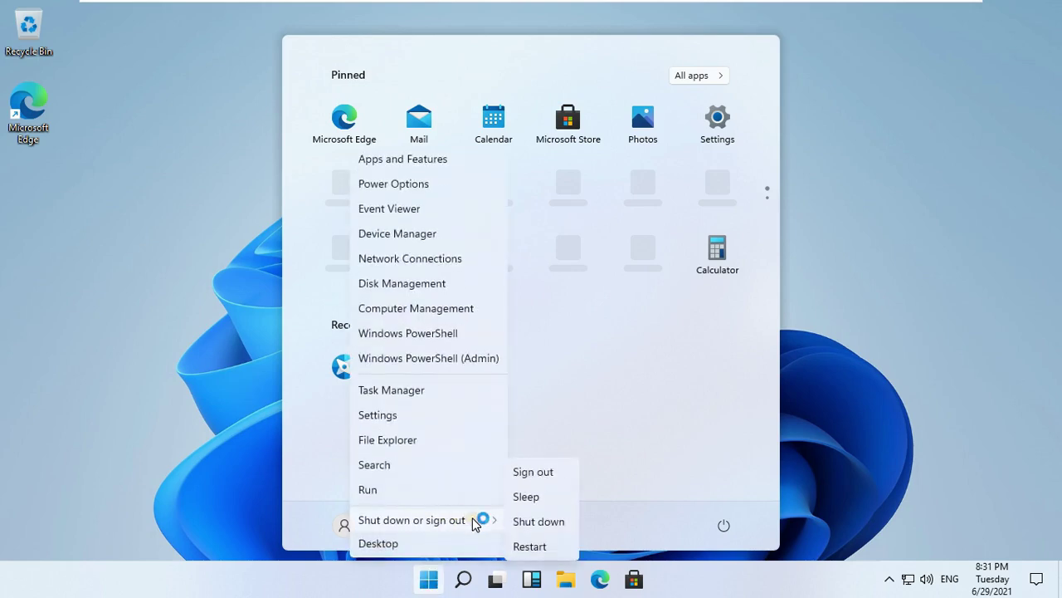
click(544, 472)
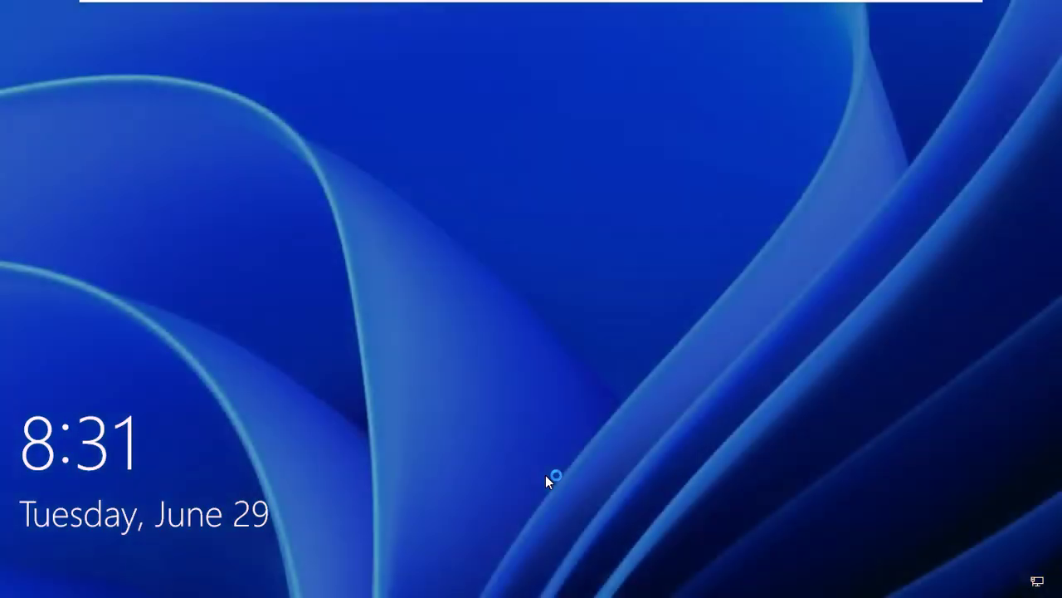
click(529, 269)
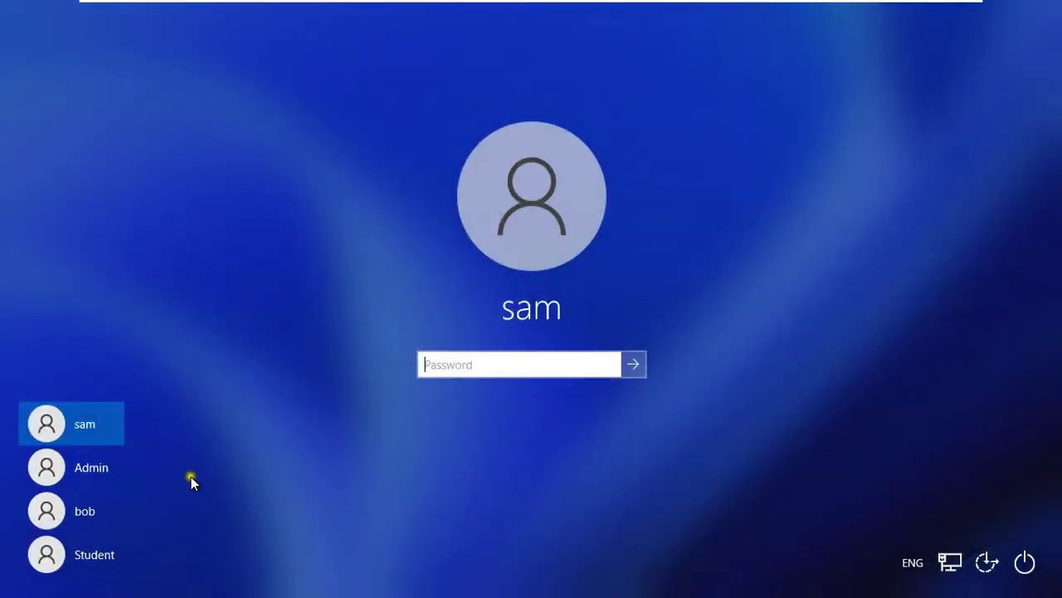
click(87, 509)
Step: Sign in as bob with its password and accept the first-time privacy settings
click(500, 364)
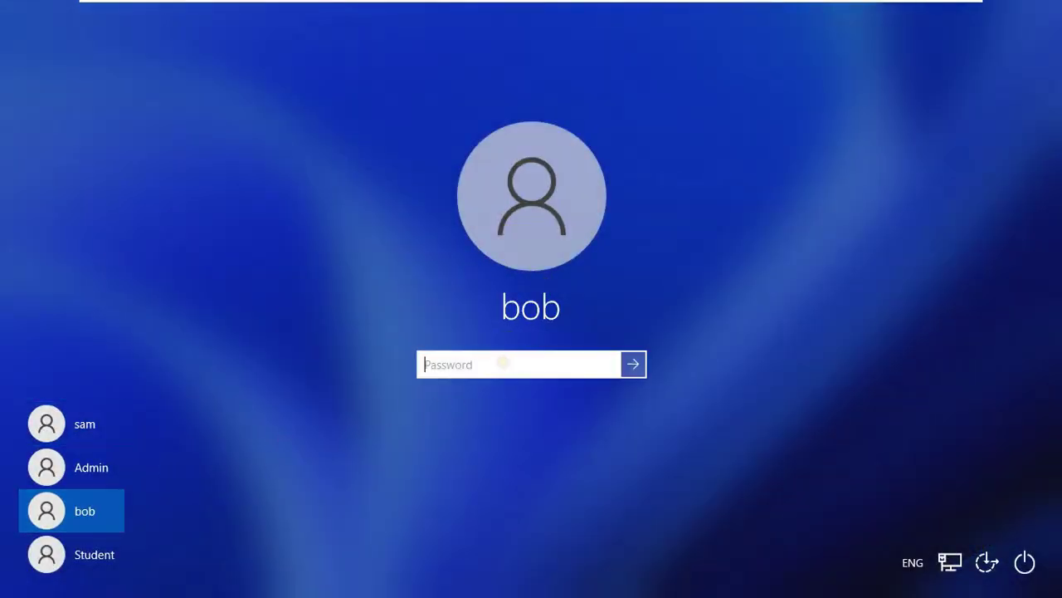
text(•••••)
key(Return)
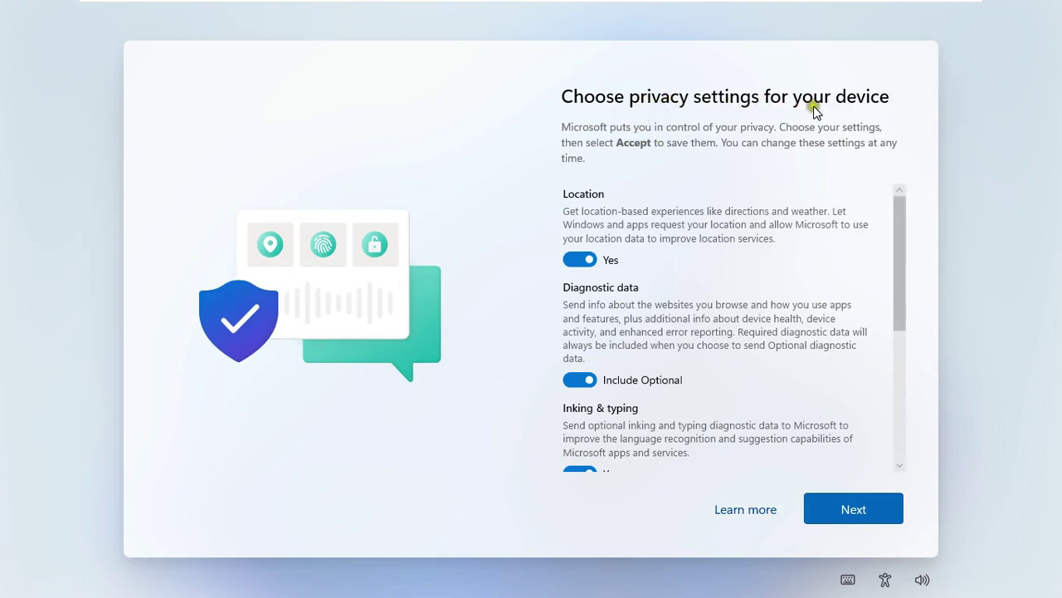
drag(901, 214, 917, 376)
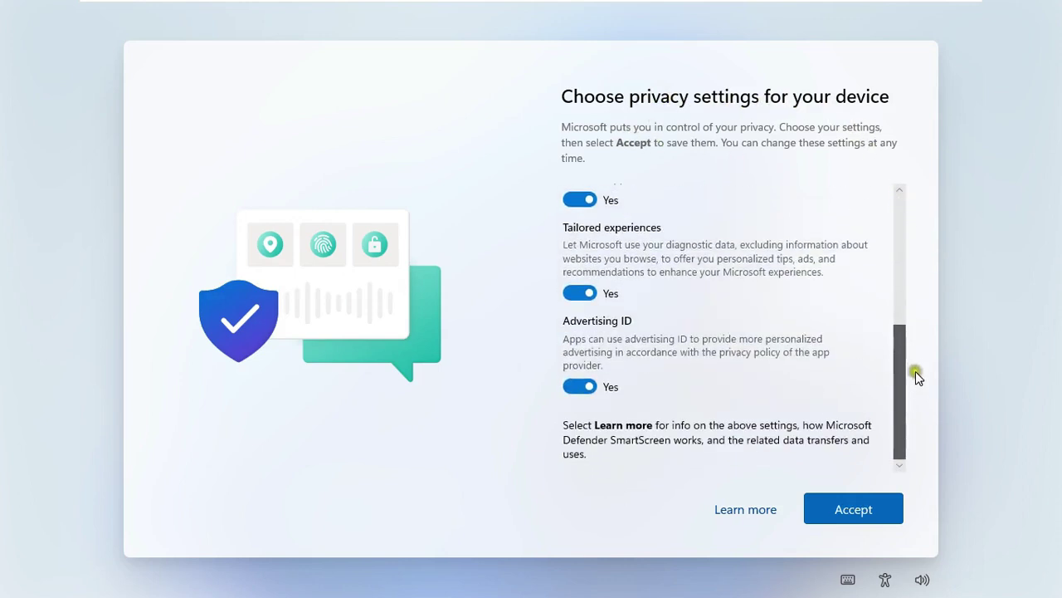
click(872, 515)
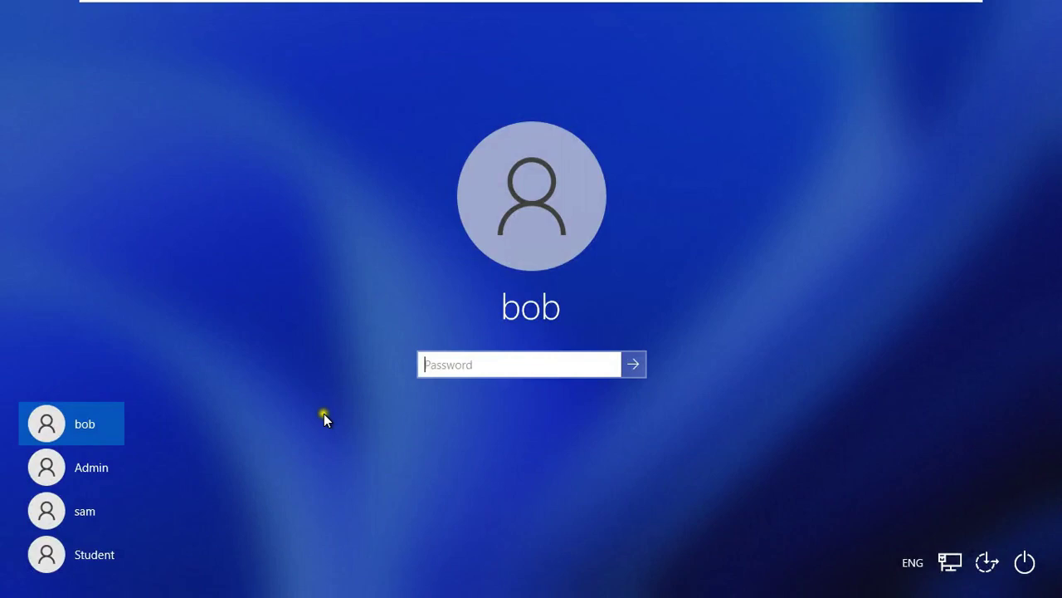
Step: Sign back in as Admin and reopen Computer Management from This PC
click(67, 467)
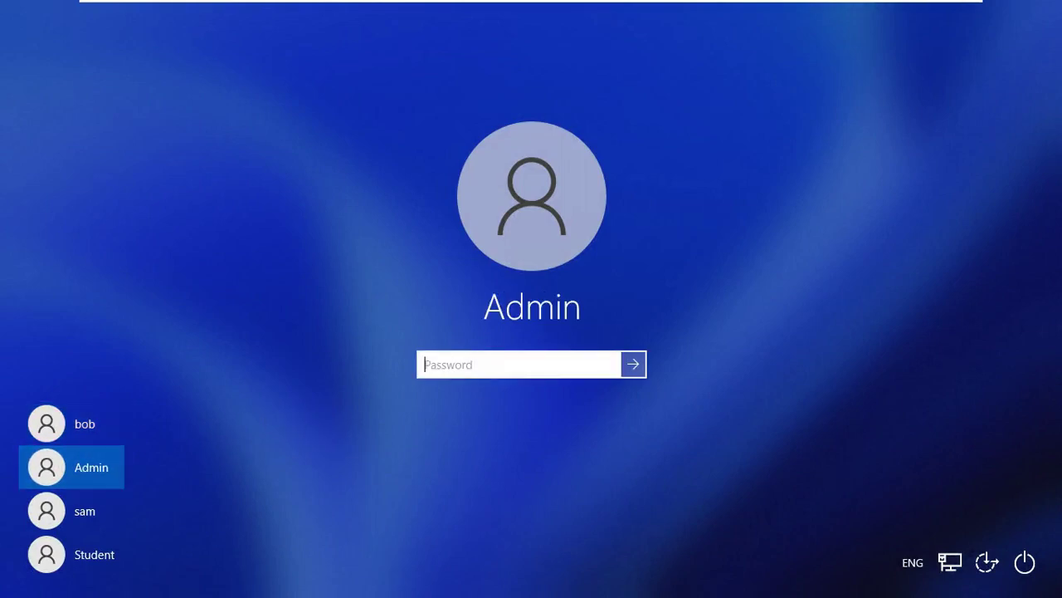
key(Return)
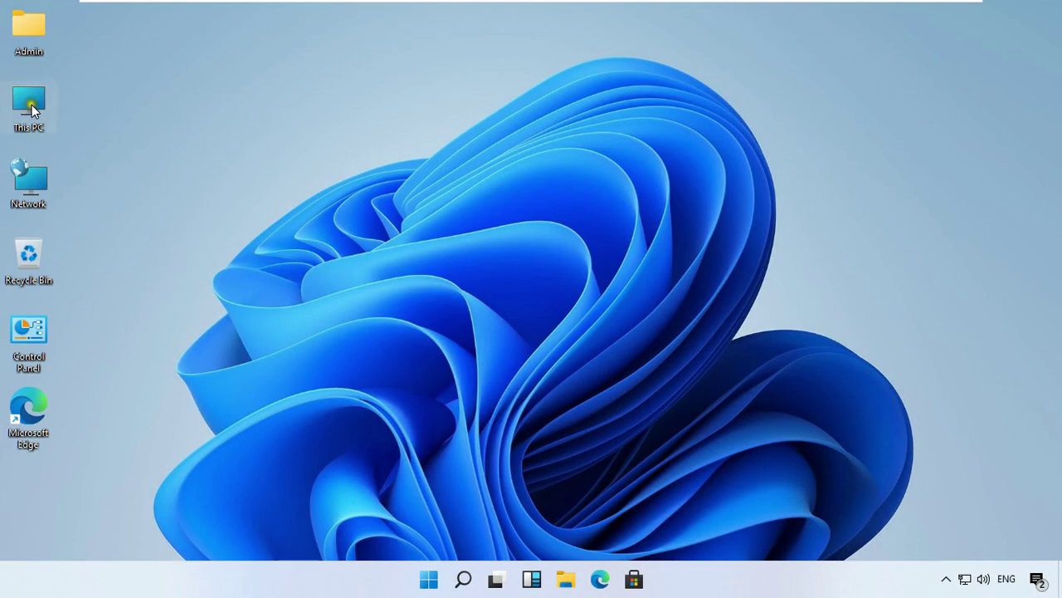
right_click(31, 108)
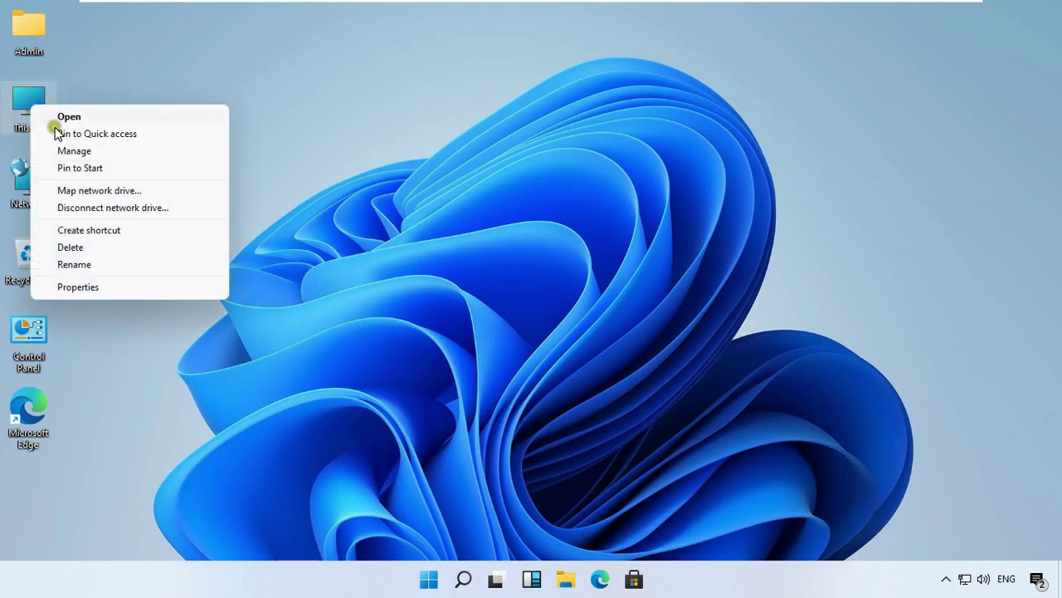
click(76, 150)
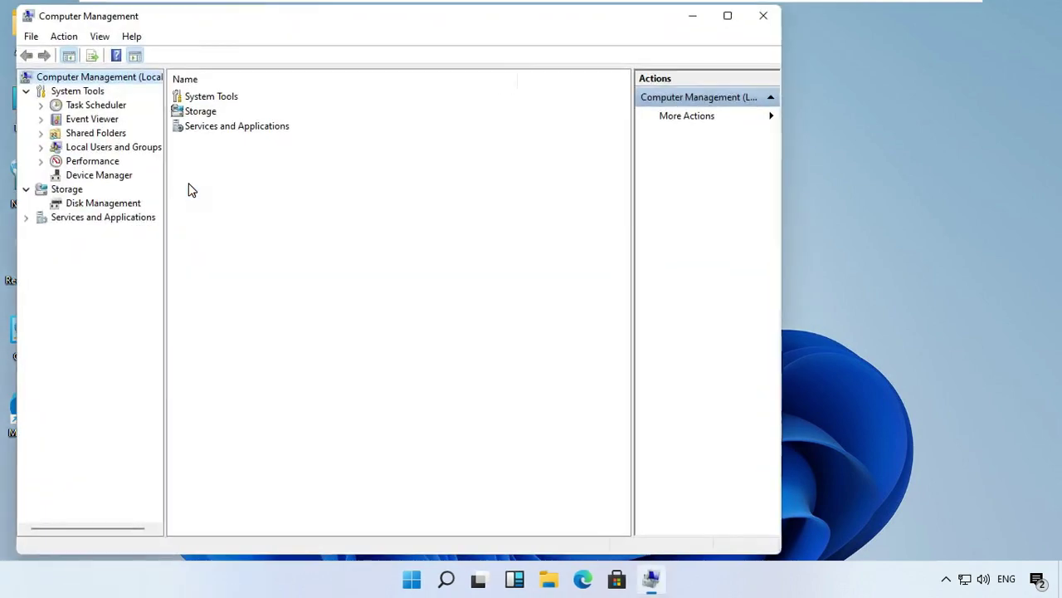
Step: Under Local Users and Groups > Users, delete the sam account, confirming with Yes
click(84, 147)
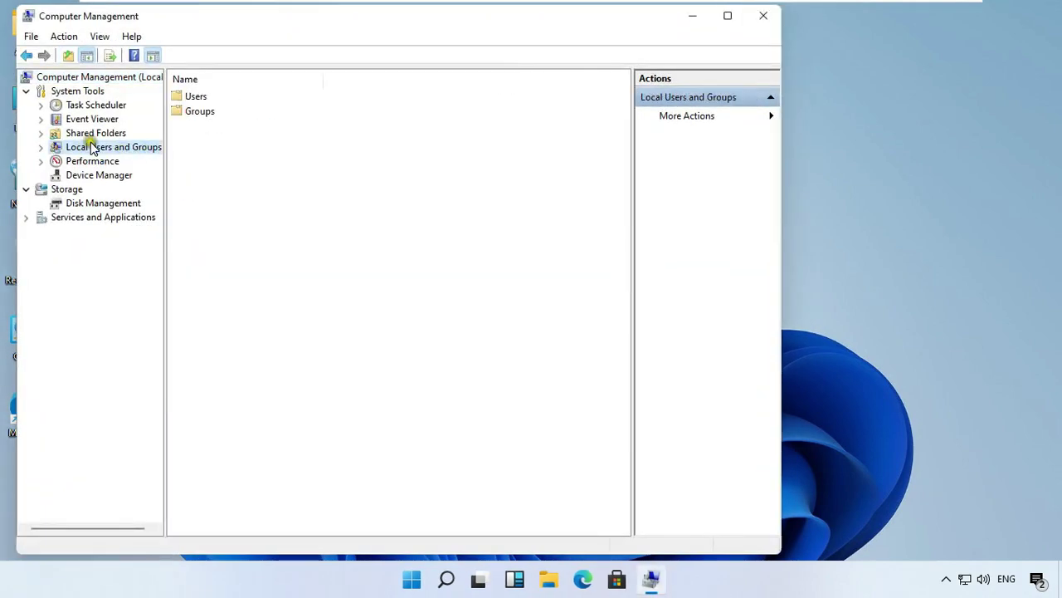
click(36, 148)
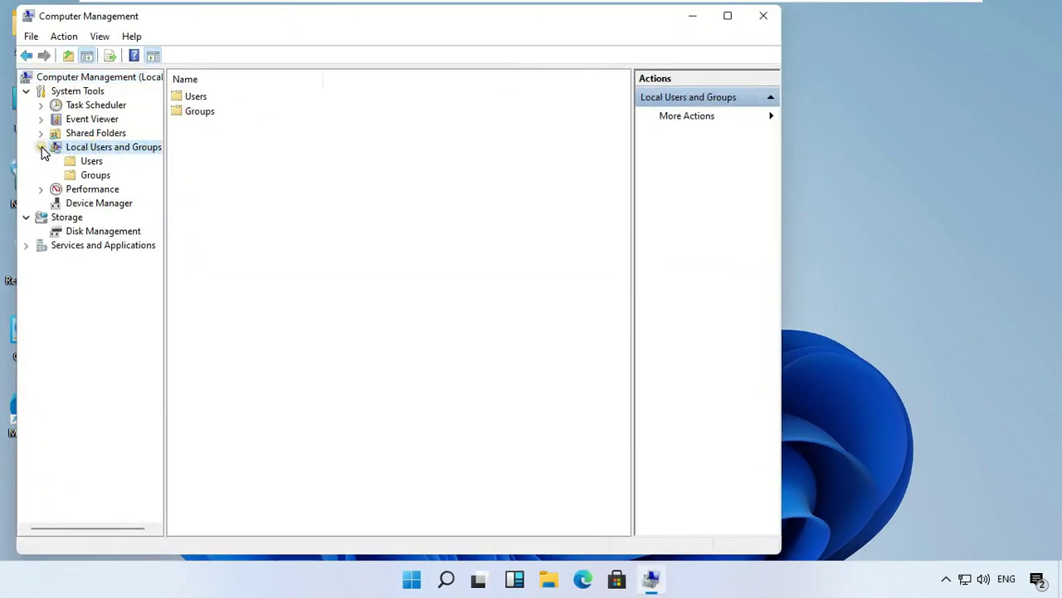
click(90, 163)
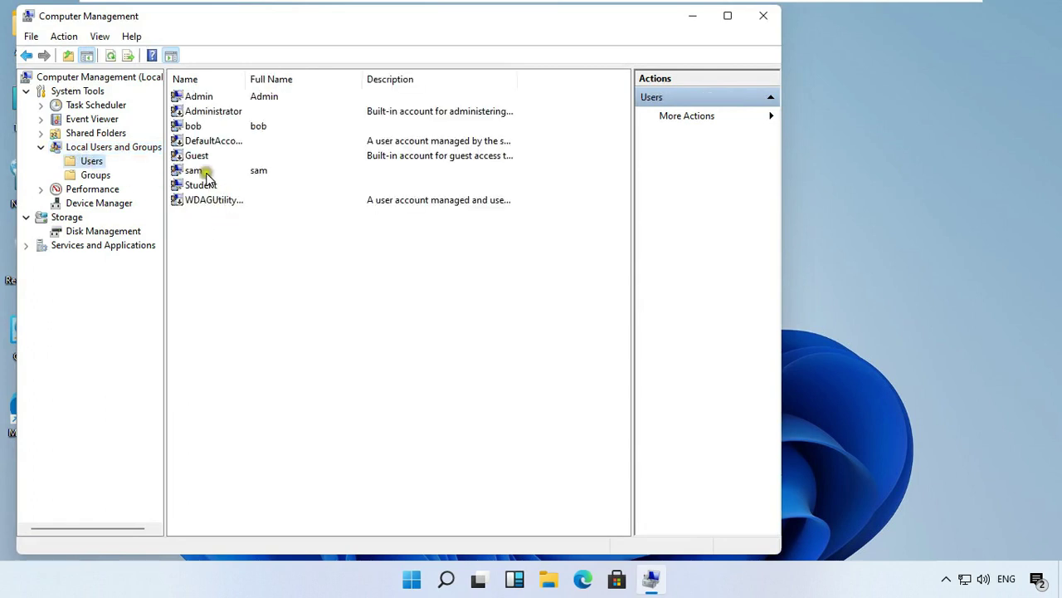
click(199, 172)
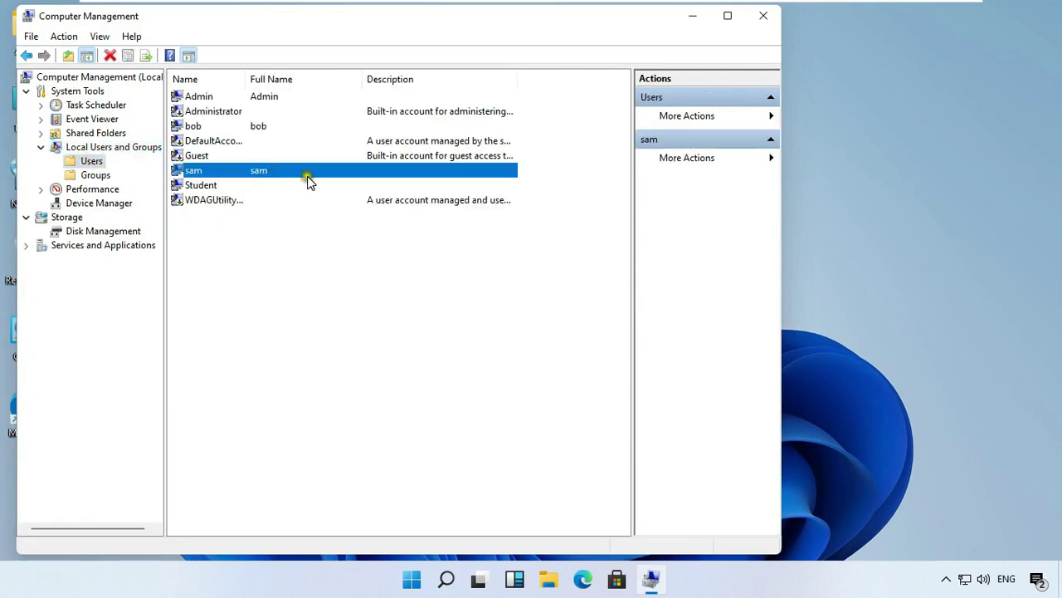
right_click(223, 178)
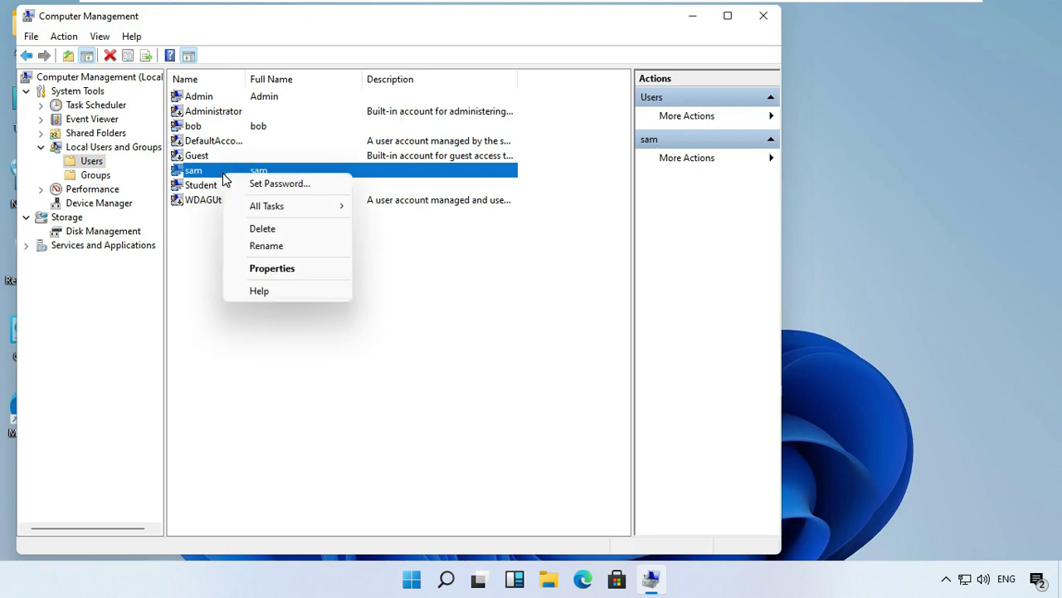
click(263, 229)
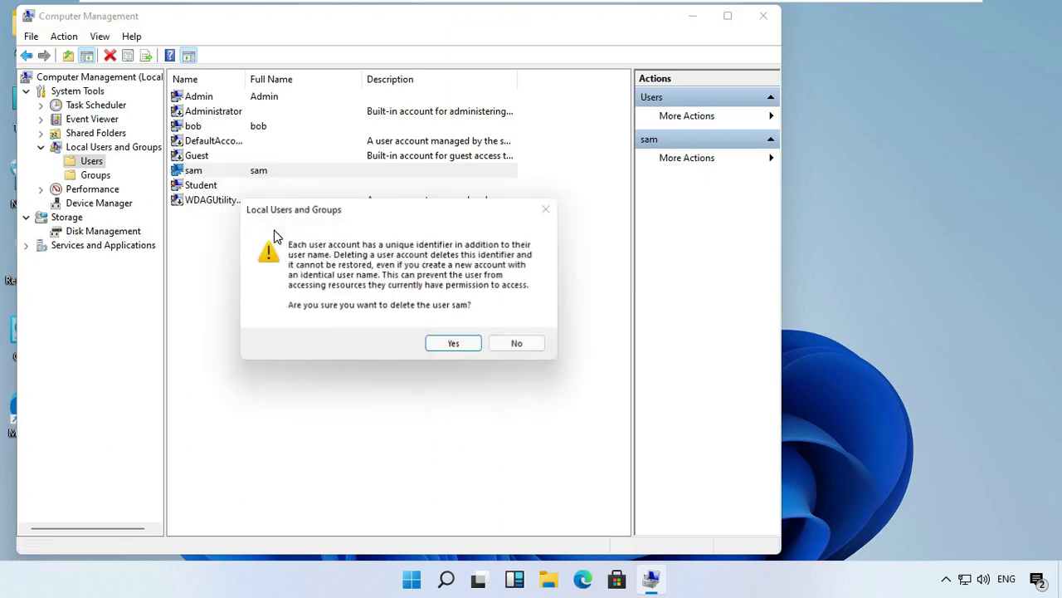
click(455, 345)
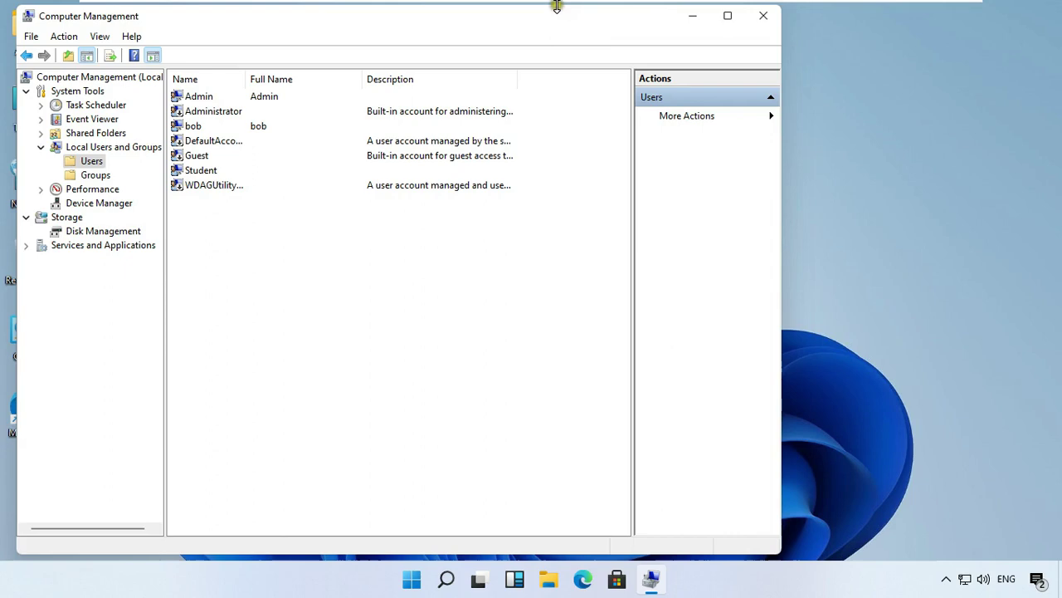
drag(520, 22, 611, 23)
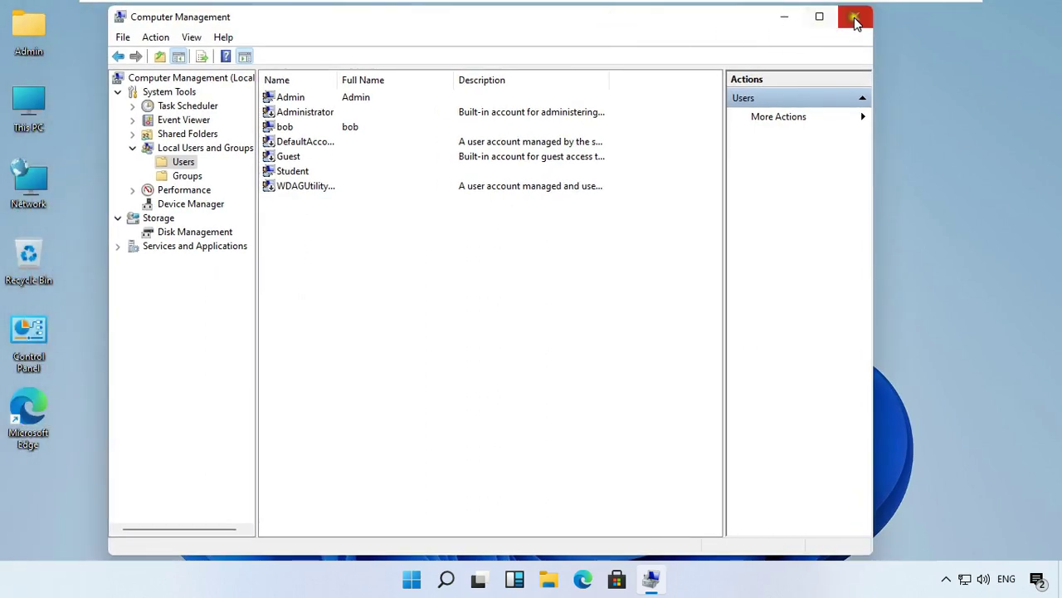
Step: Close Computer Management and browse to C:\Users, selecting the leftover sam folder
click(856, 23)
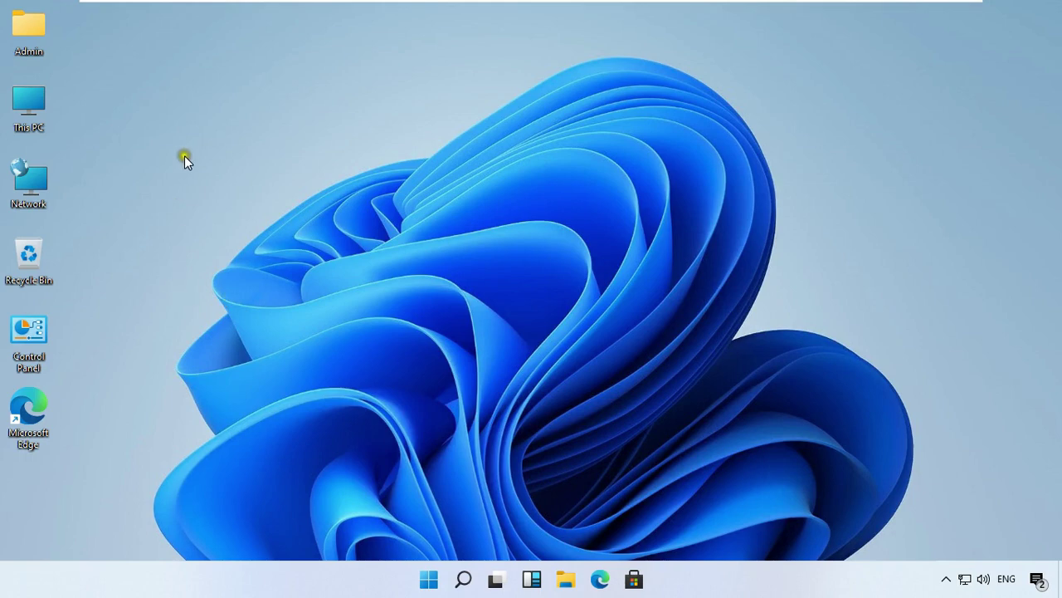
double_click(24, 98)
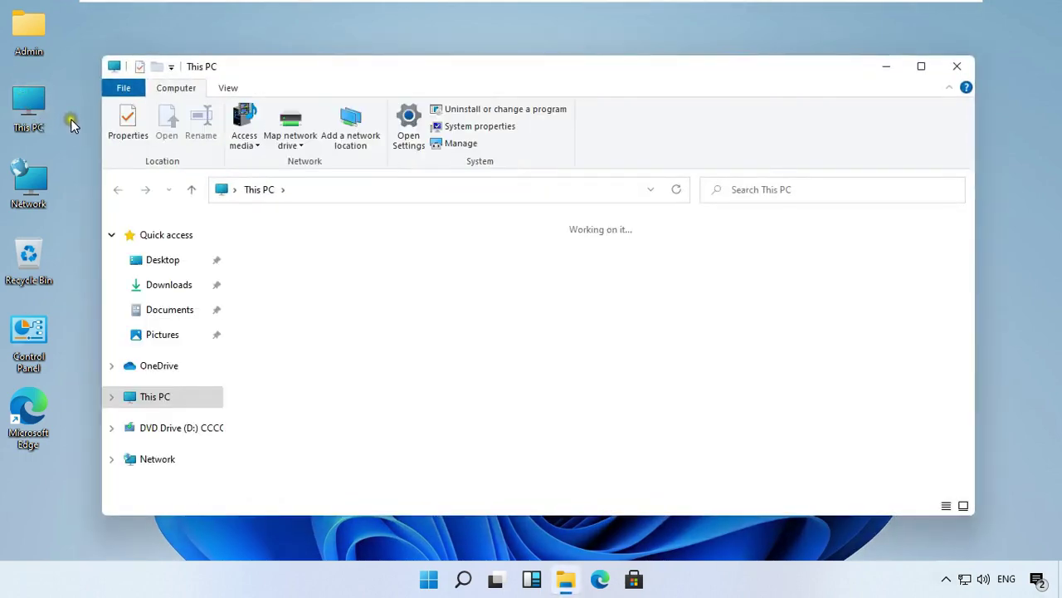
double_click(322, 372)
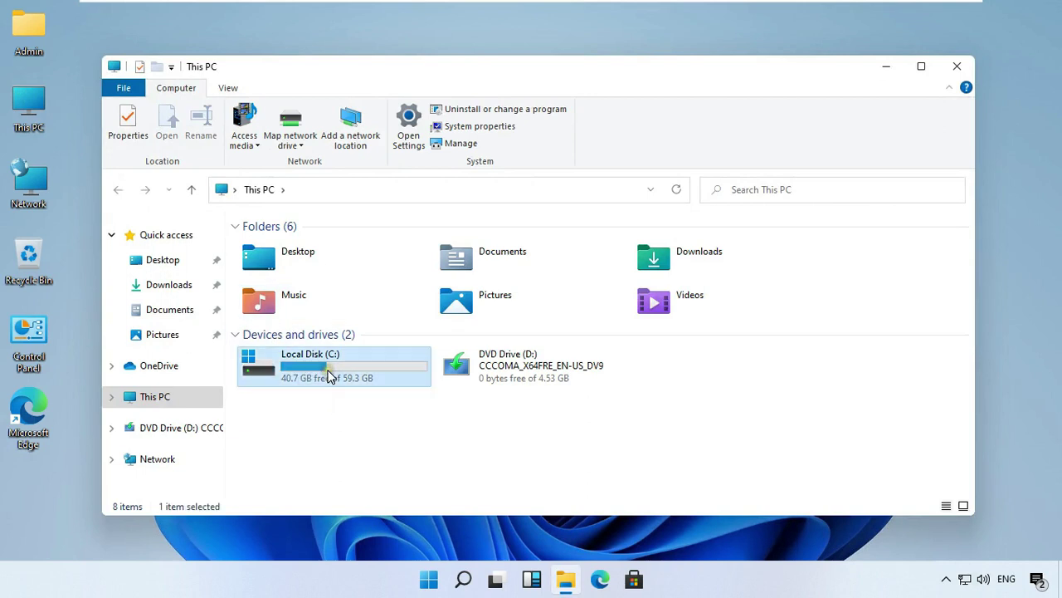
click(262, 322)
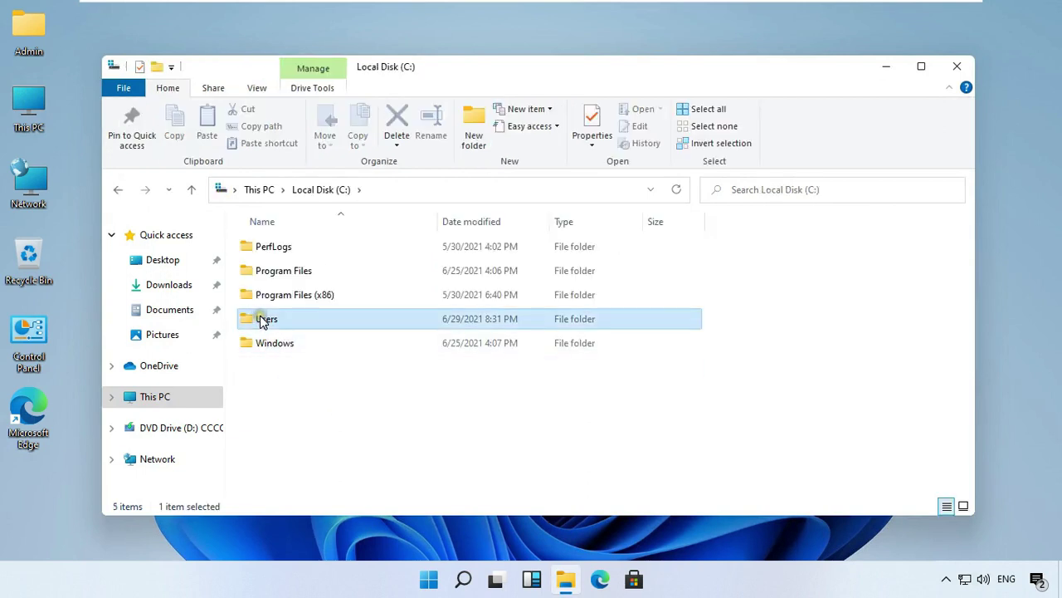
double_click(262, 322)
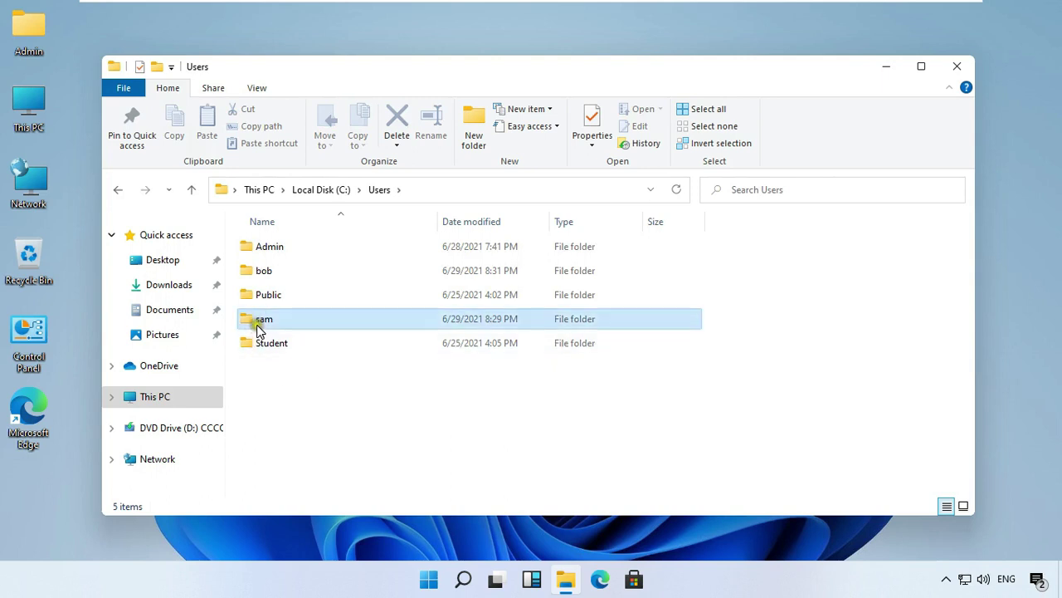
click(258, 327)
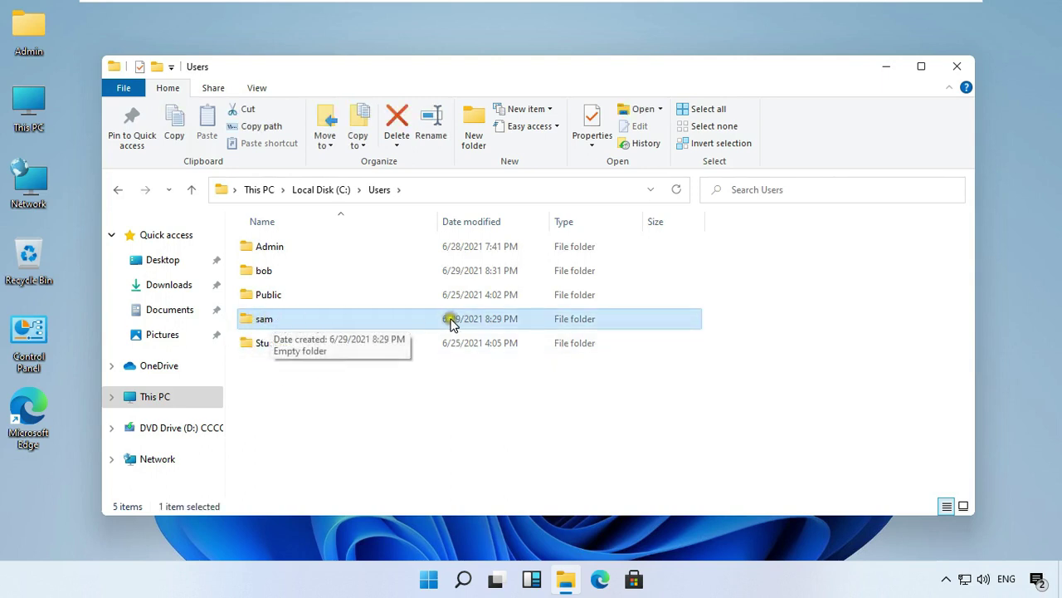
Step: Delete the leftover sam profile folder from C:\Users
right_click(264, 324)
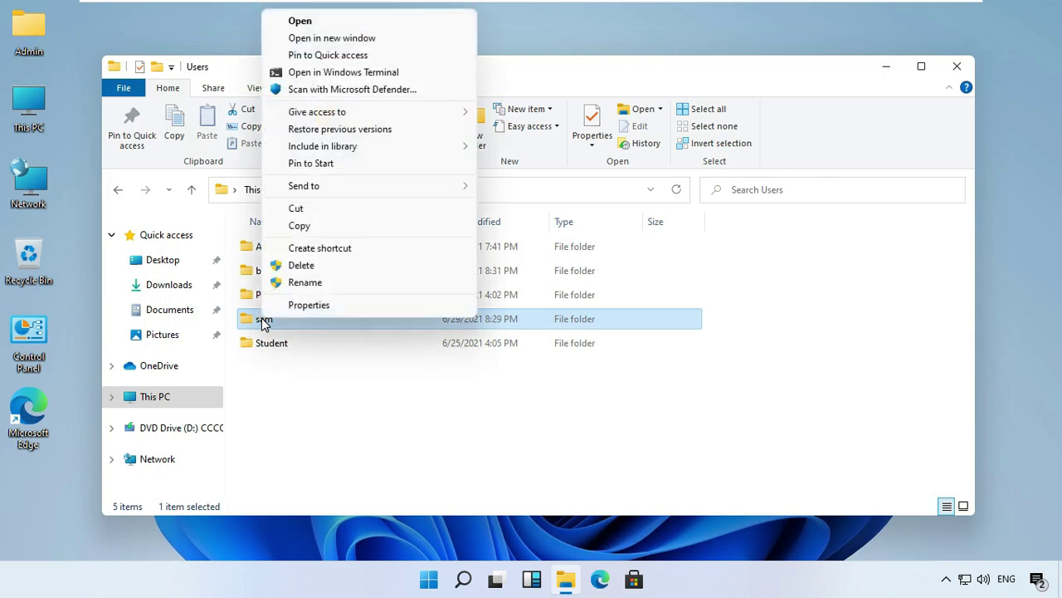
click(319, 266)
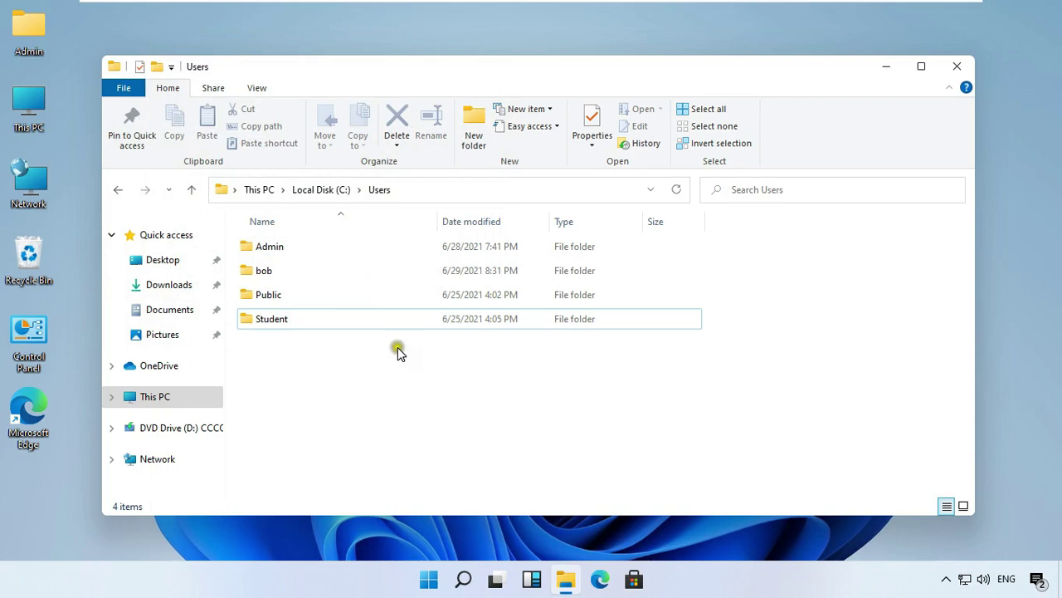
Step: Close the File Explorer window, leaving only the desktop
click(958, 66)
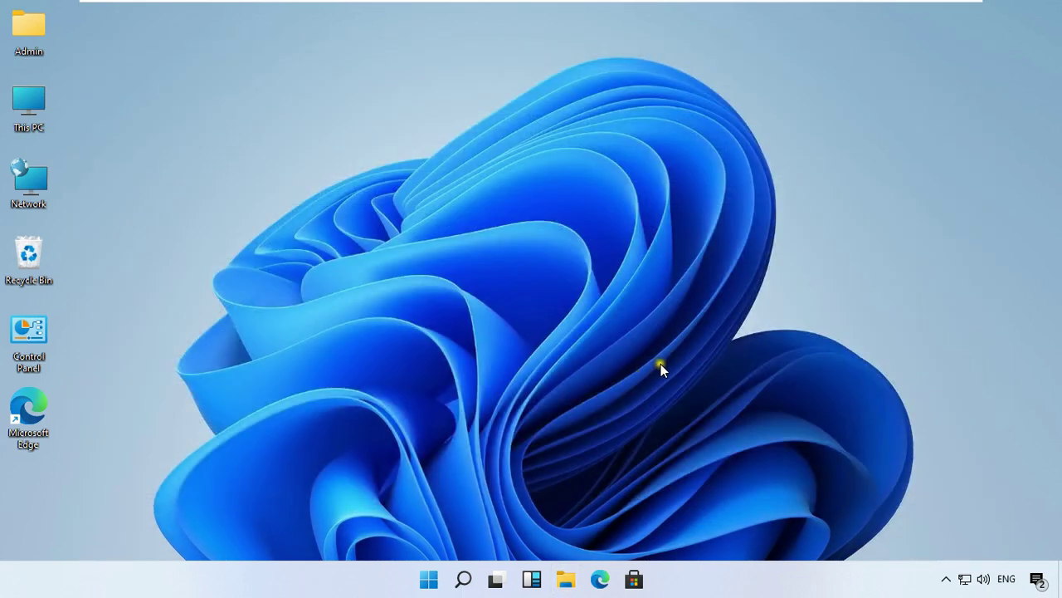